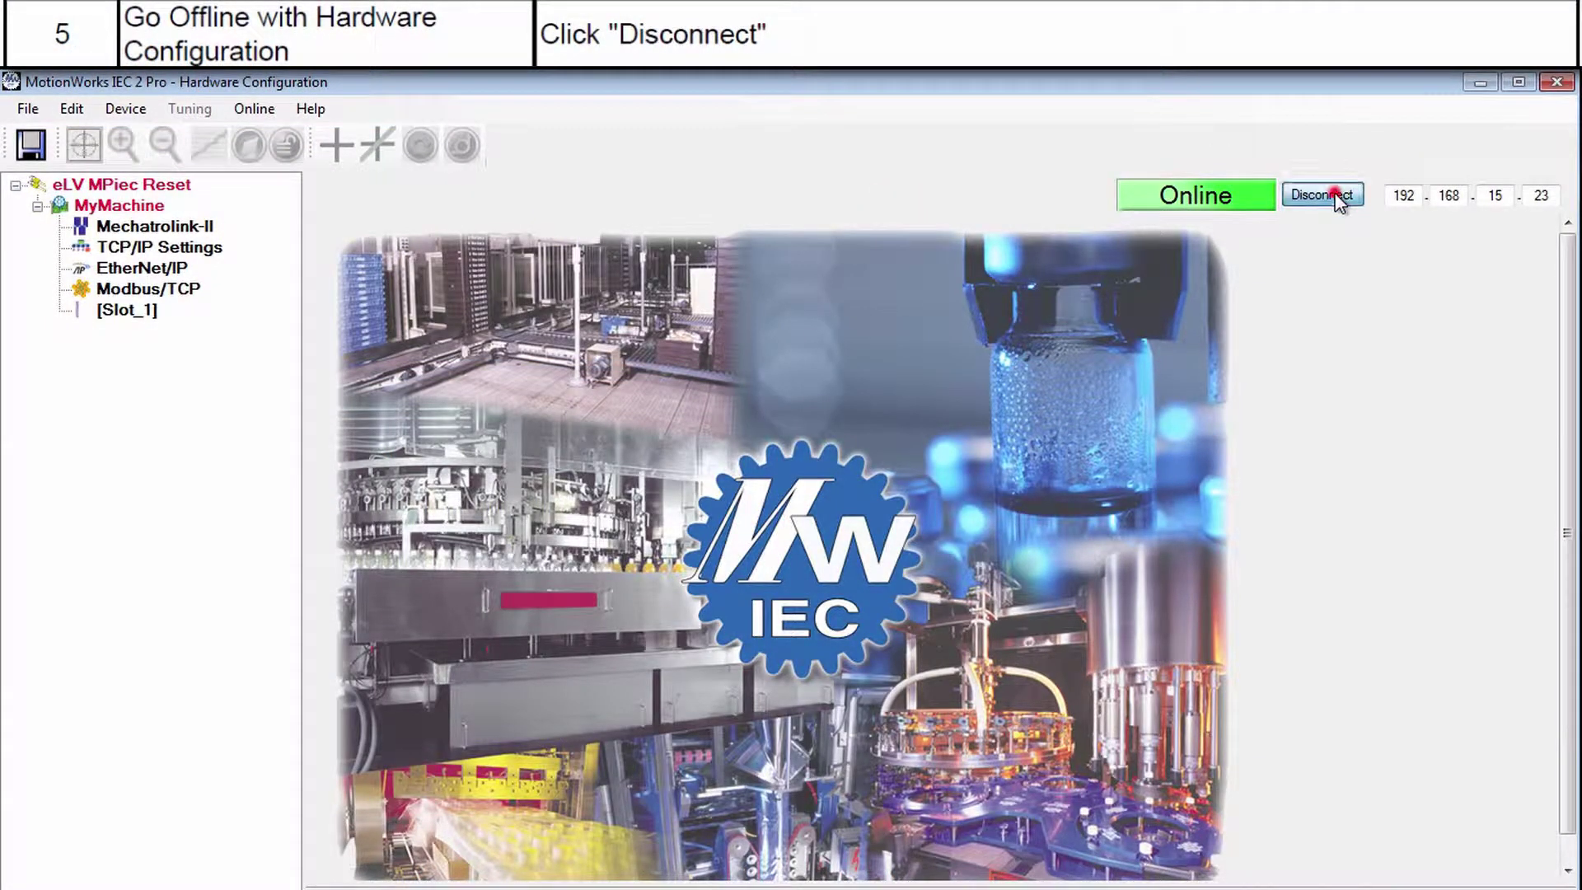
# Step: Disconnect, run Restore to factory defaults from Controller Configuration Utilities, and confirm the reboot
pyautogui.click(1332, 196)
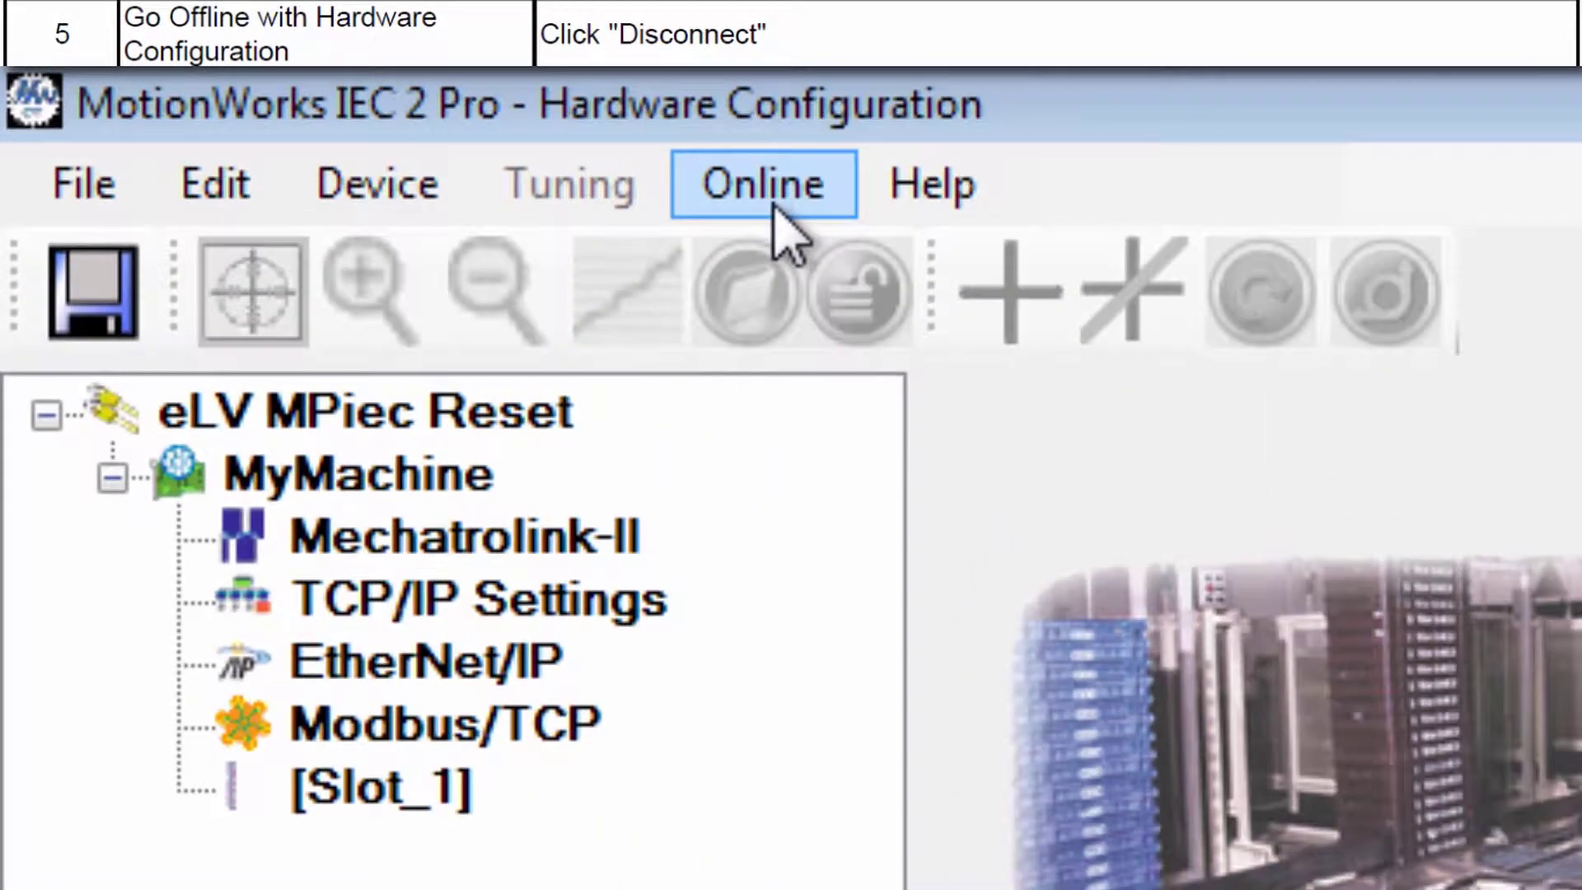
pyautogui.click(255, 112)
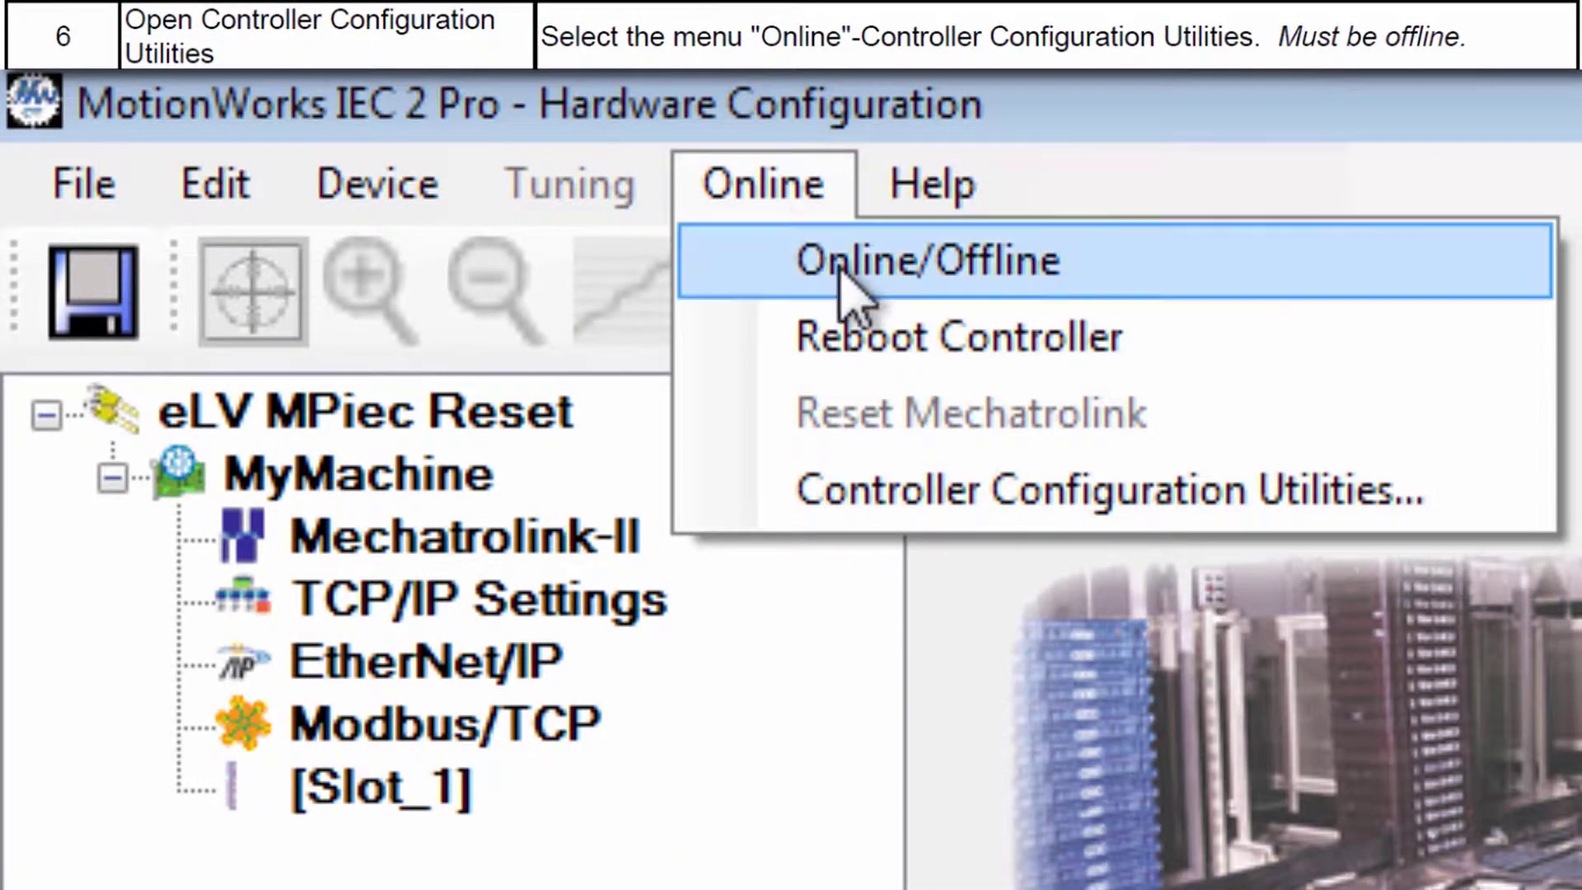
pyautogui.click(979, 482)
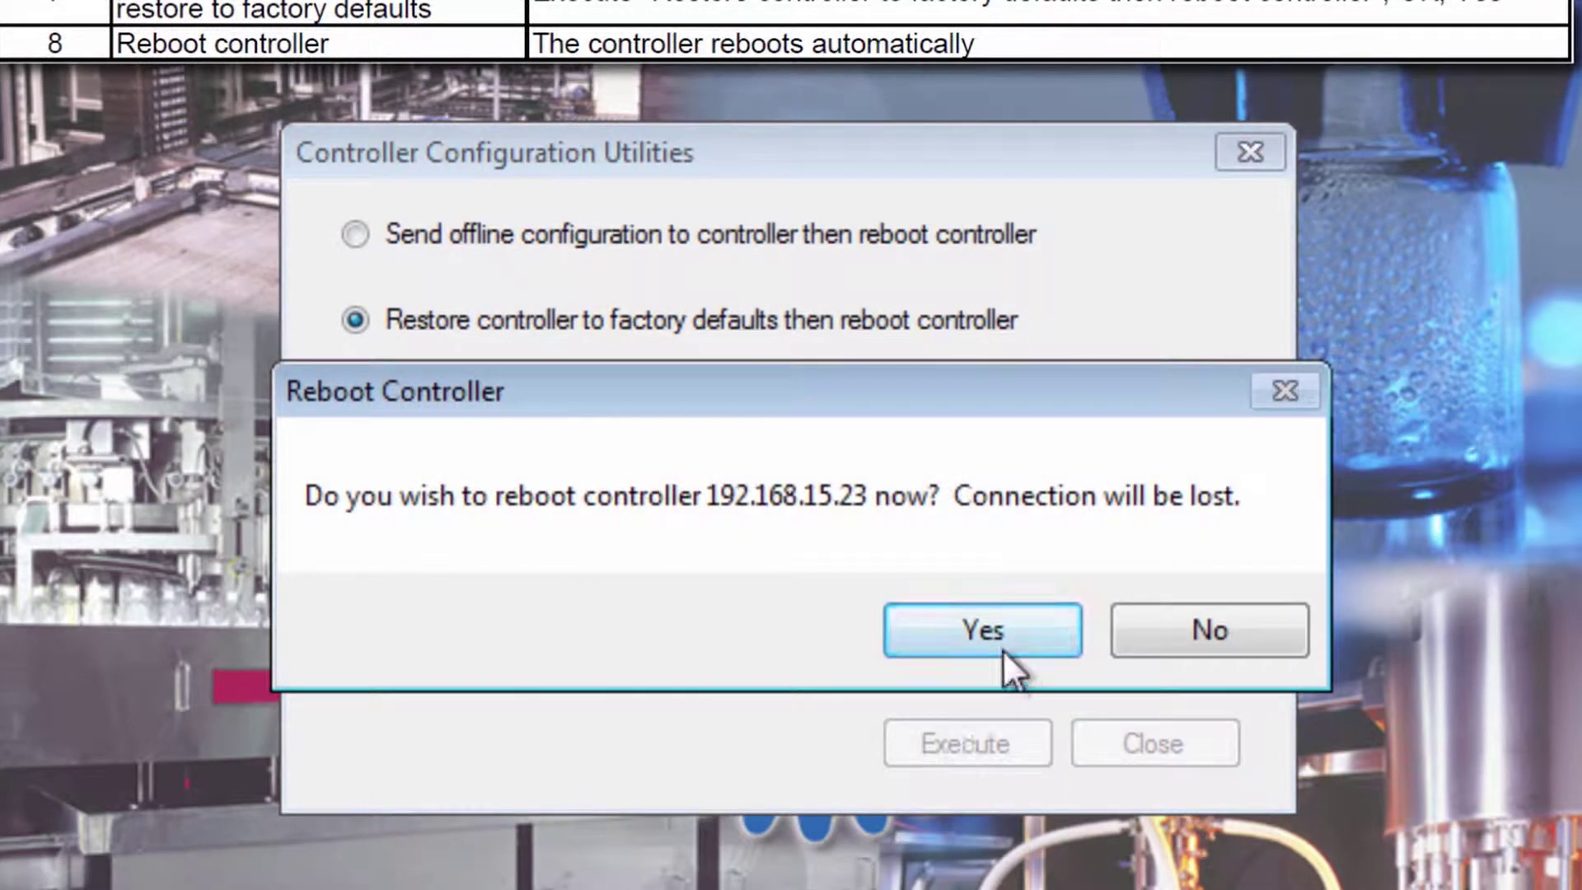
pyautogui.click(1001, 650)
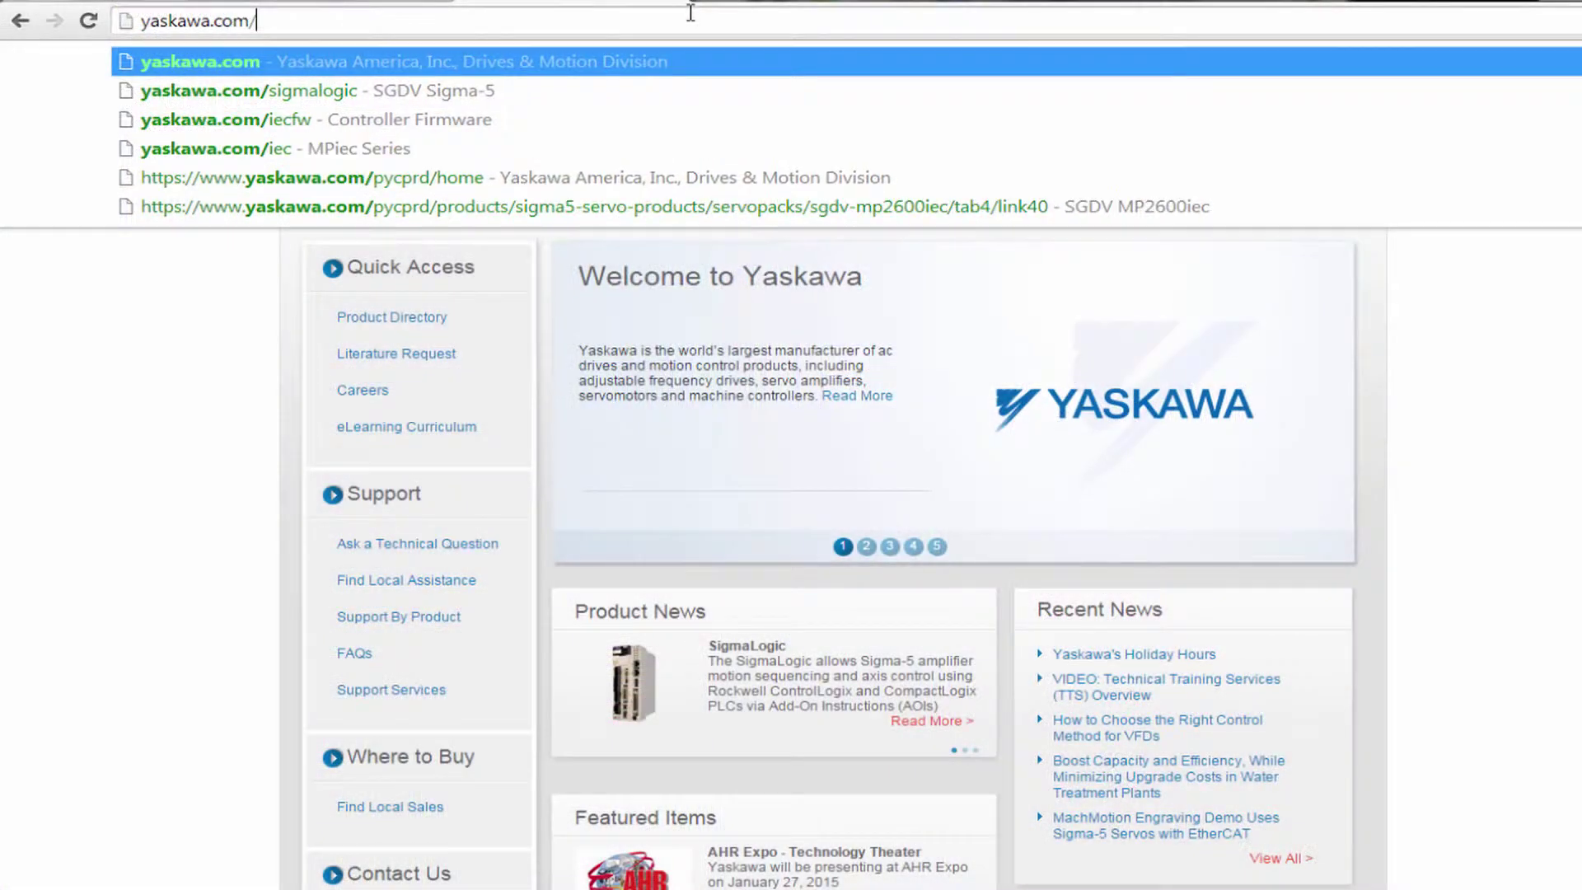
# Step: Load yaskawa.com/iec, open the MP2600iec product page and show its documents list
pyautogui.write('iec')
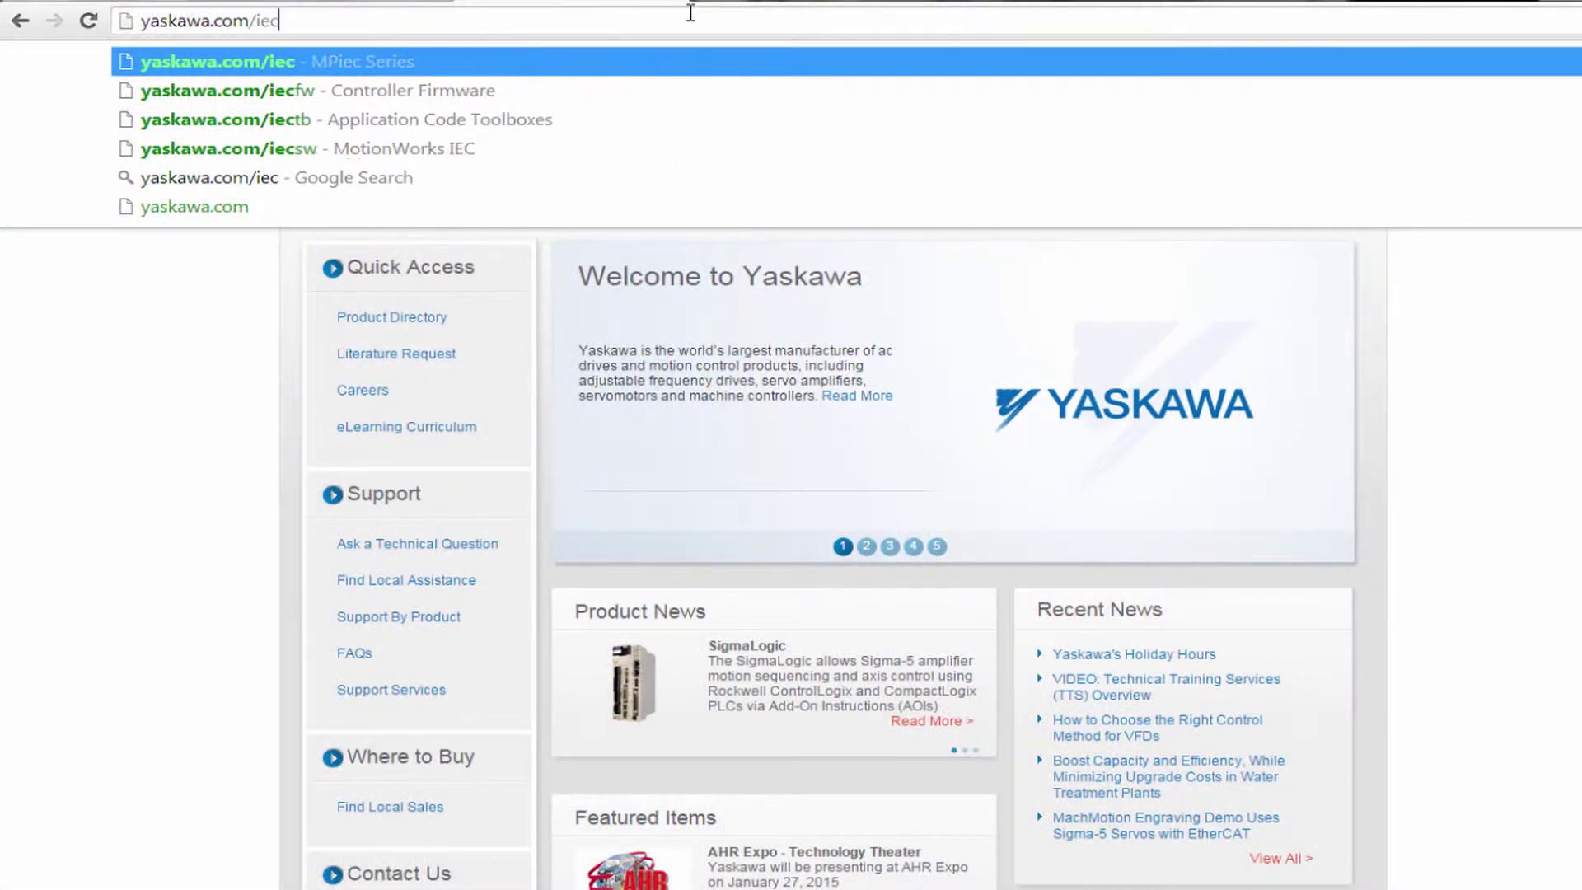
pyautogui.press('Return')
pyautogui.scroll(-4, 947, 523)
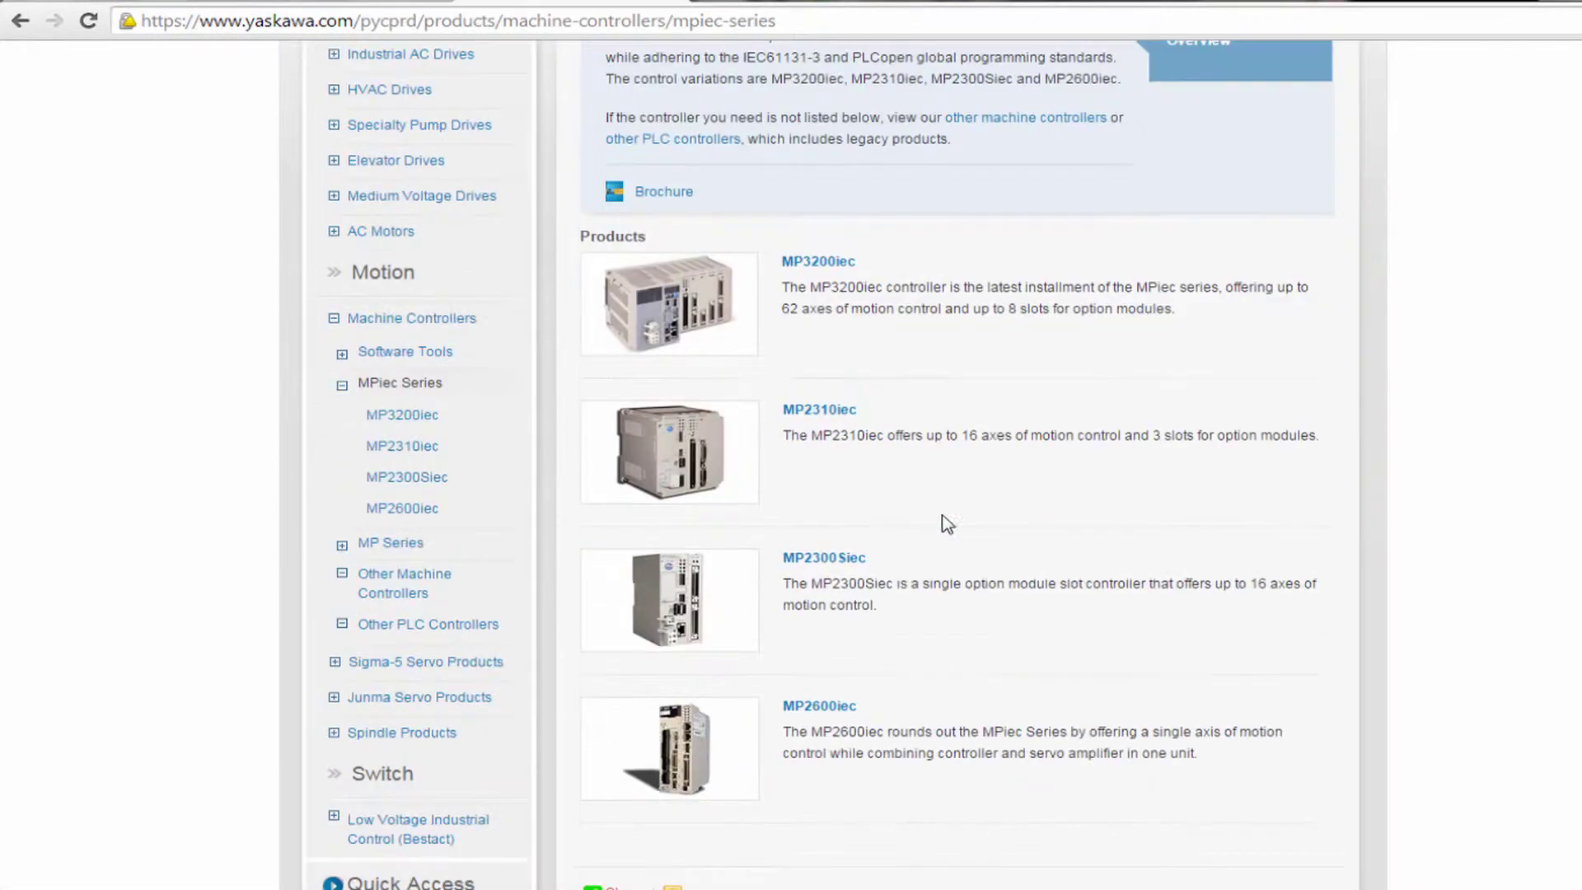
pyautogui.click(828, 705)
pyautogui.click(1006, 201)
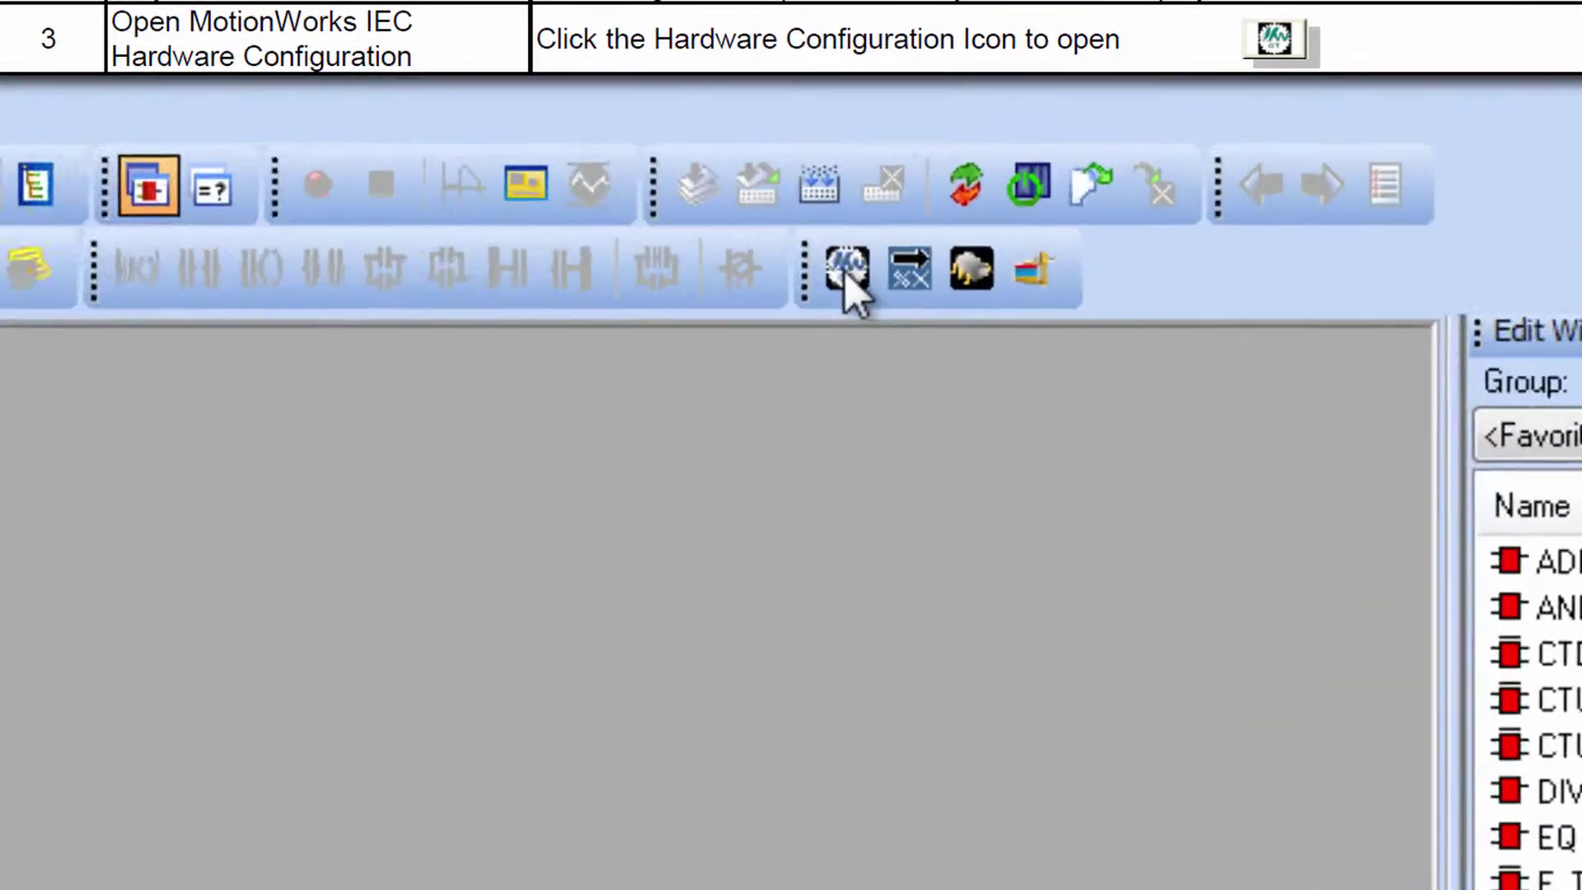
# Step: In Hardware Configuration, set the controller IP to 192.168.15.23 and connect
pyautogui.click(846, 268)
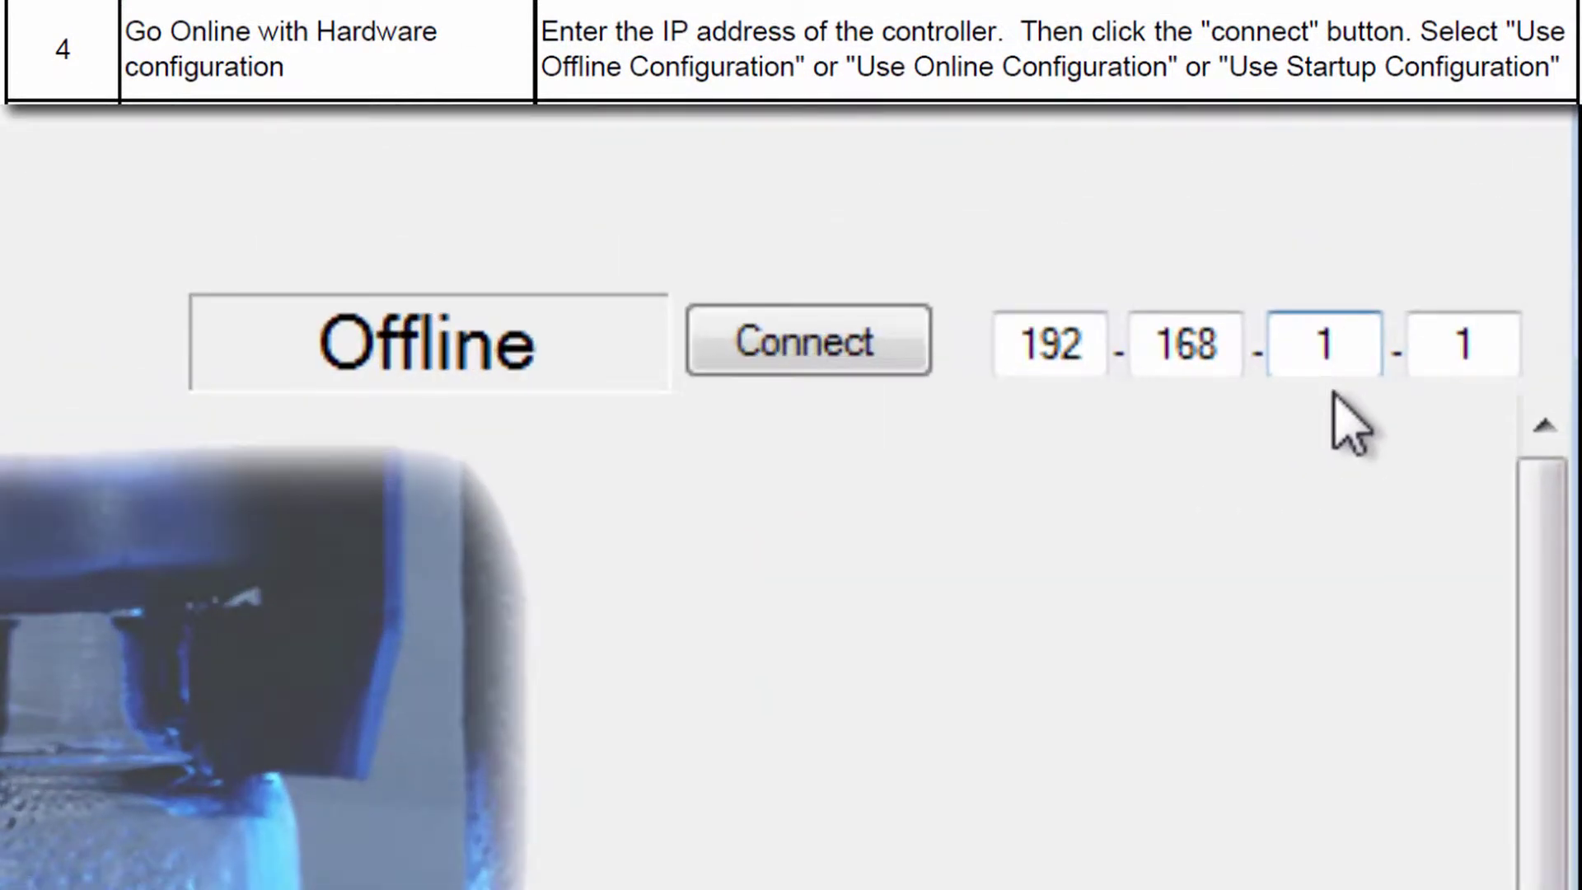
pyautogui.write('5')
pyautogui.moveTo(1443, 342); pyautogui.dragTo(1503, 341)
pyautogui.write('23')
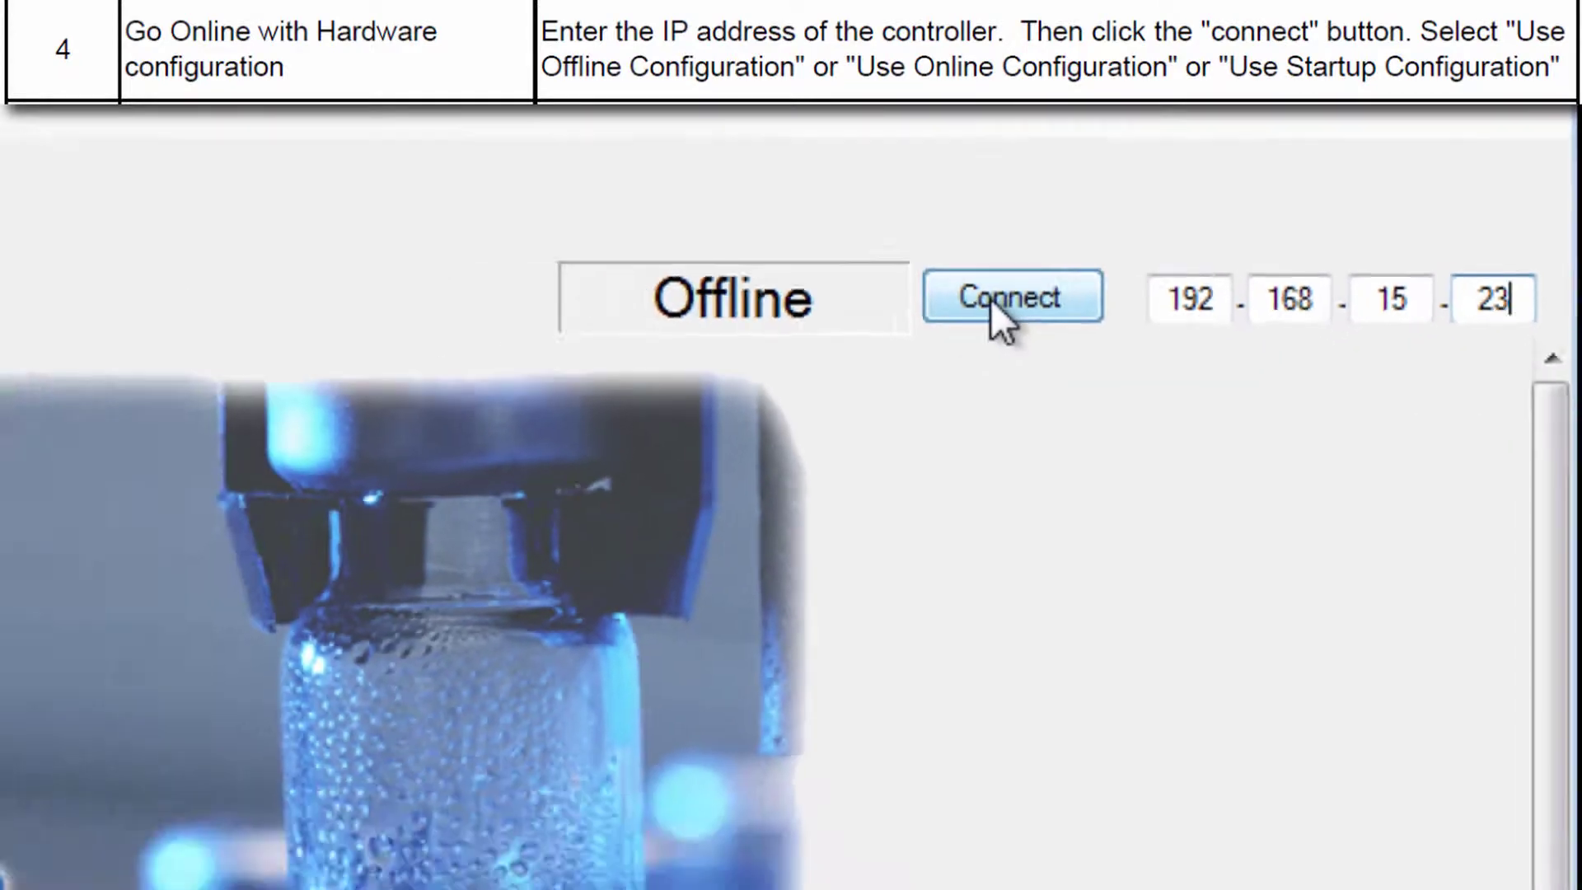
pyautogui.click(782, 343)
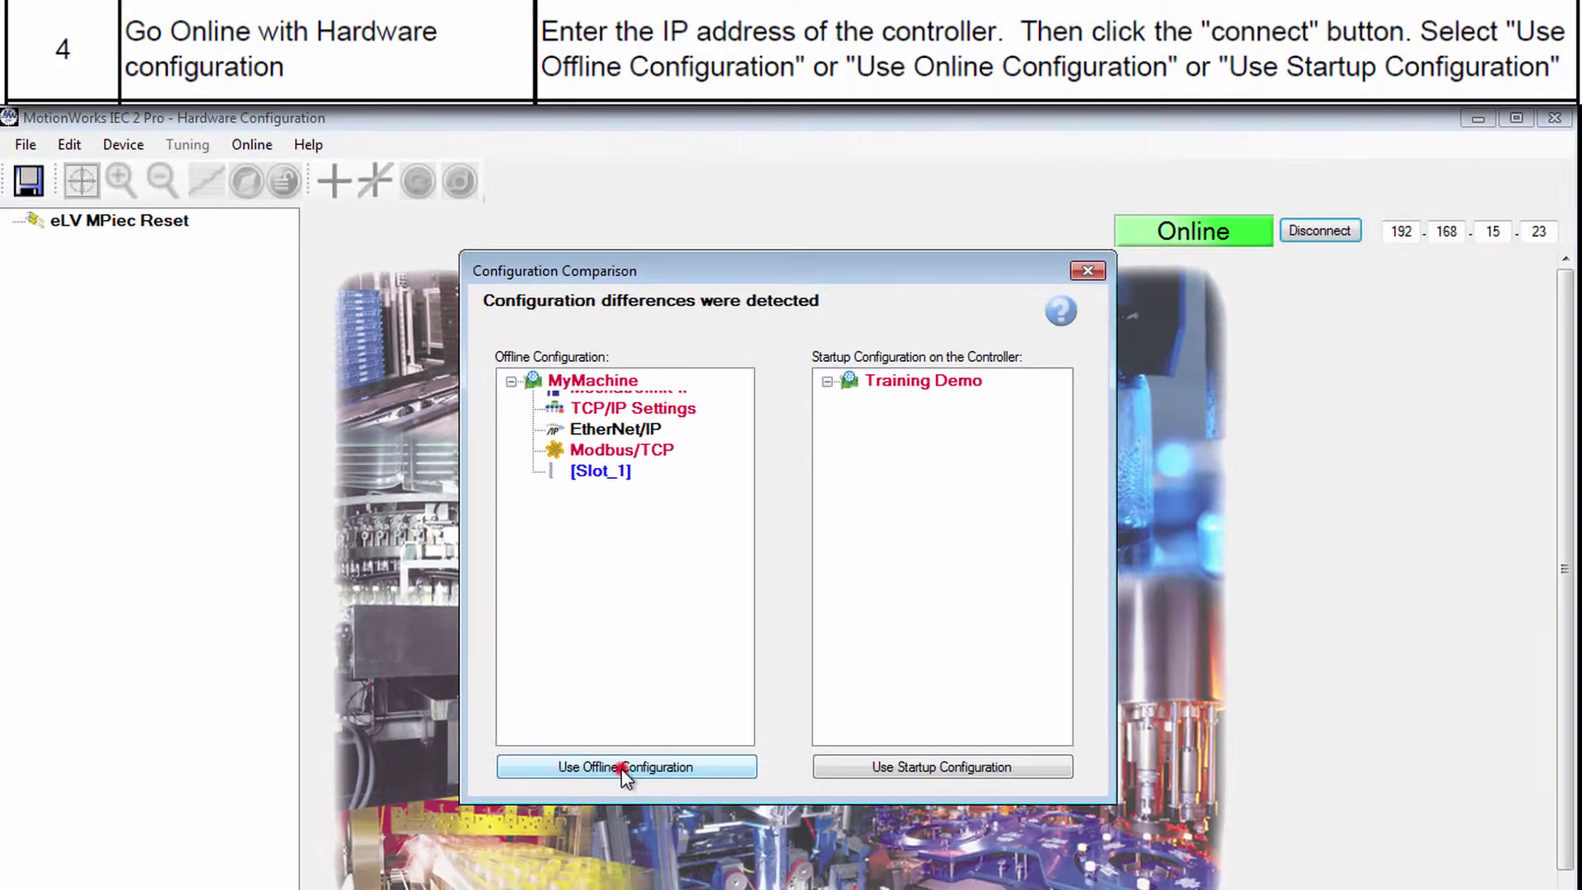
# Step: Keep the offline configuration, then disconnect Hardware Configuration from 192.168.15.23
pyautogui.click(585, 820)
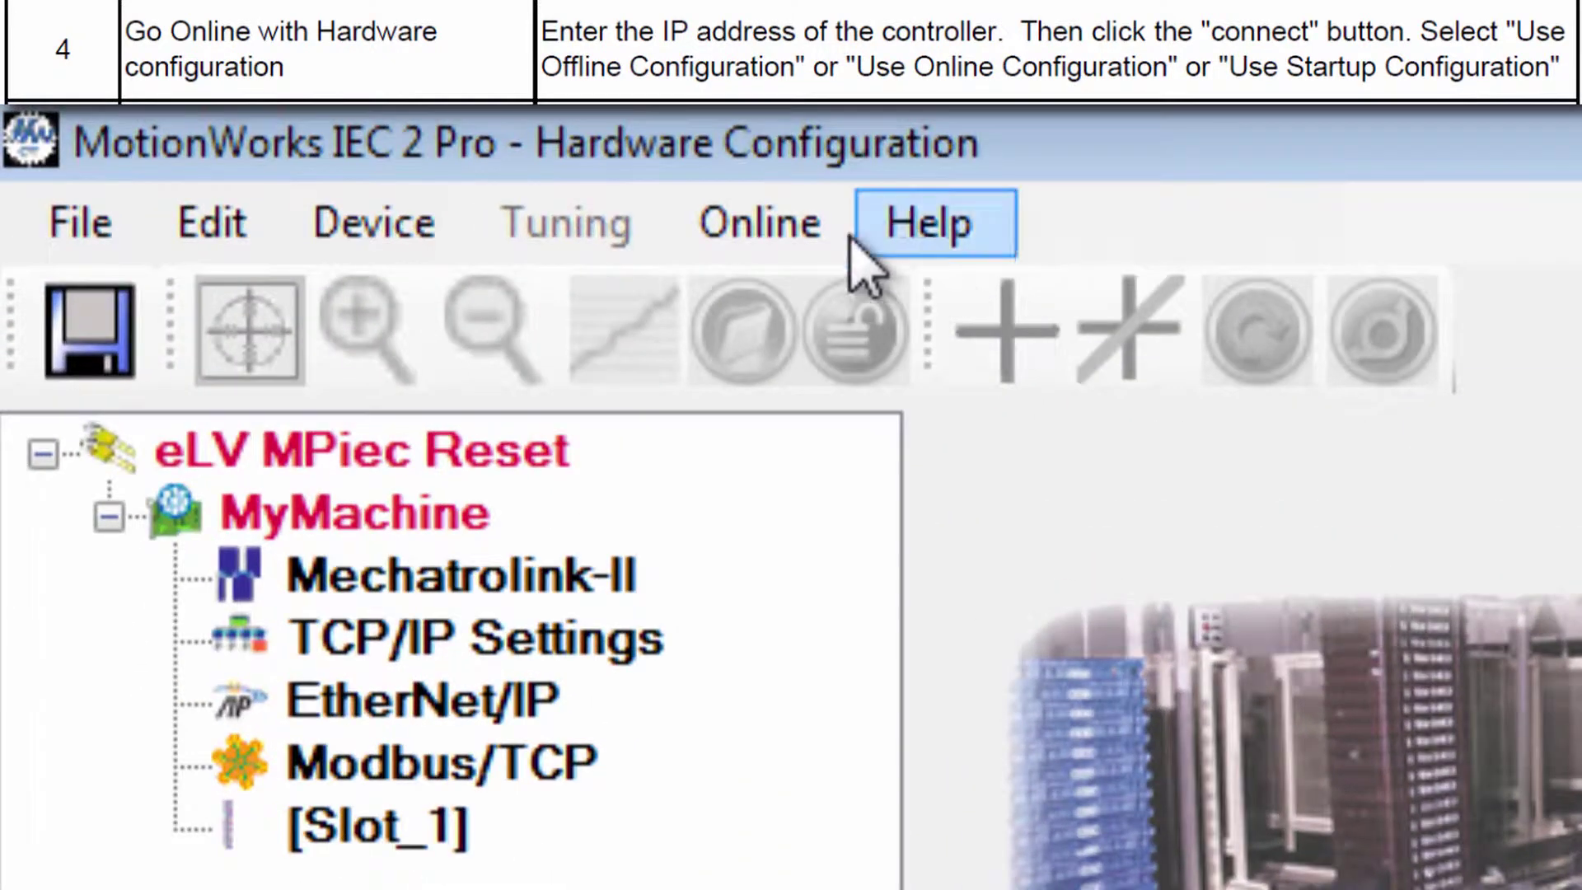
pyautogui.click(265, 144)
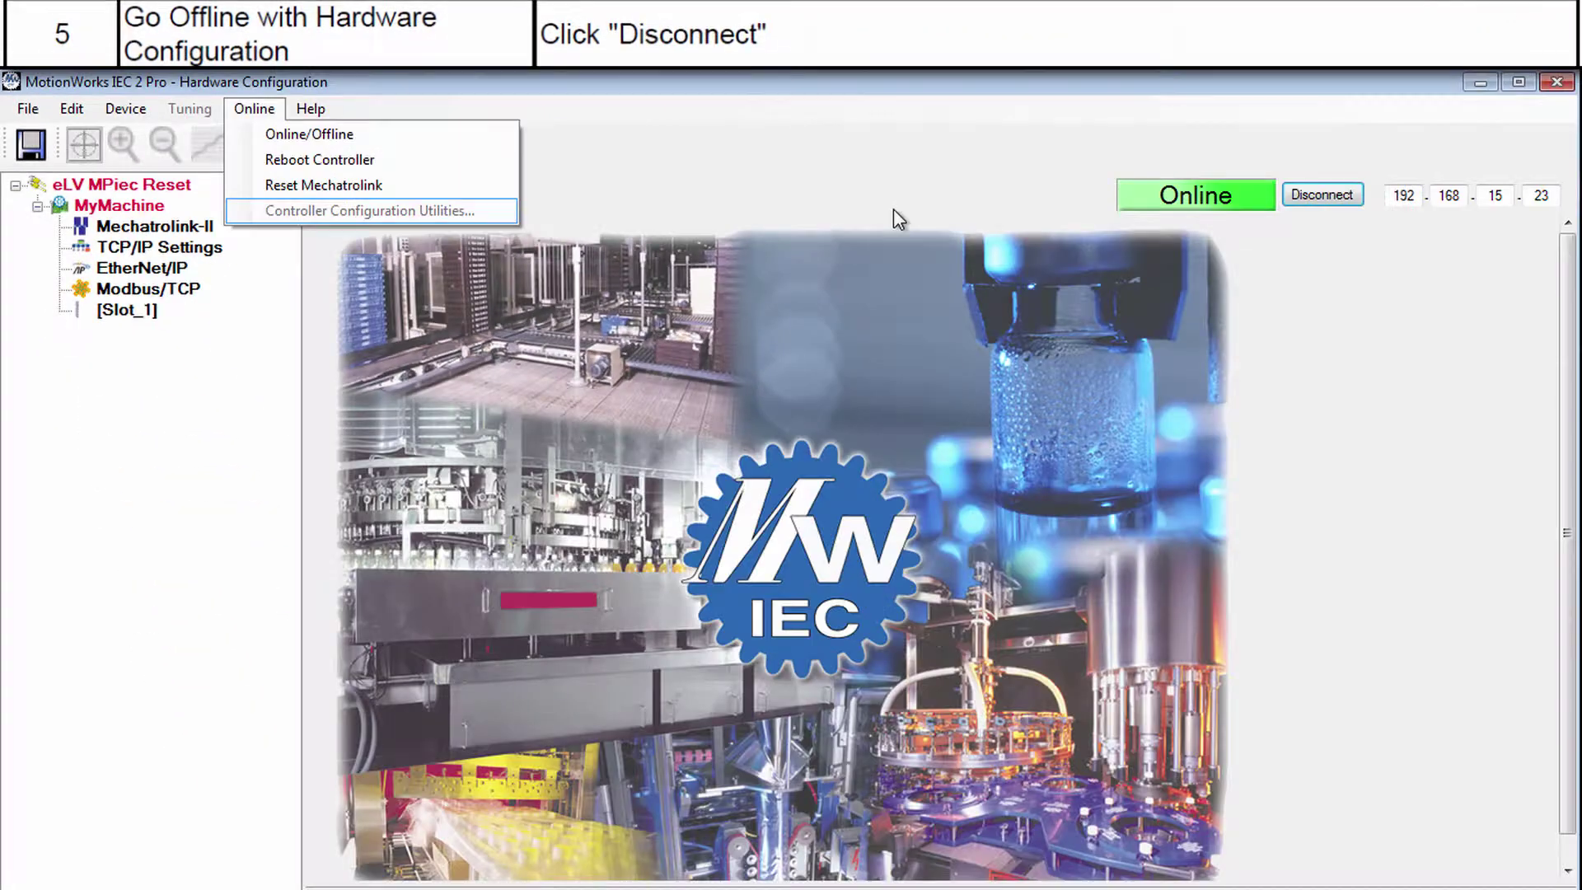
pyautogui.click(893, 209)
pyautogui.click(1322, 194)
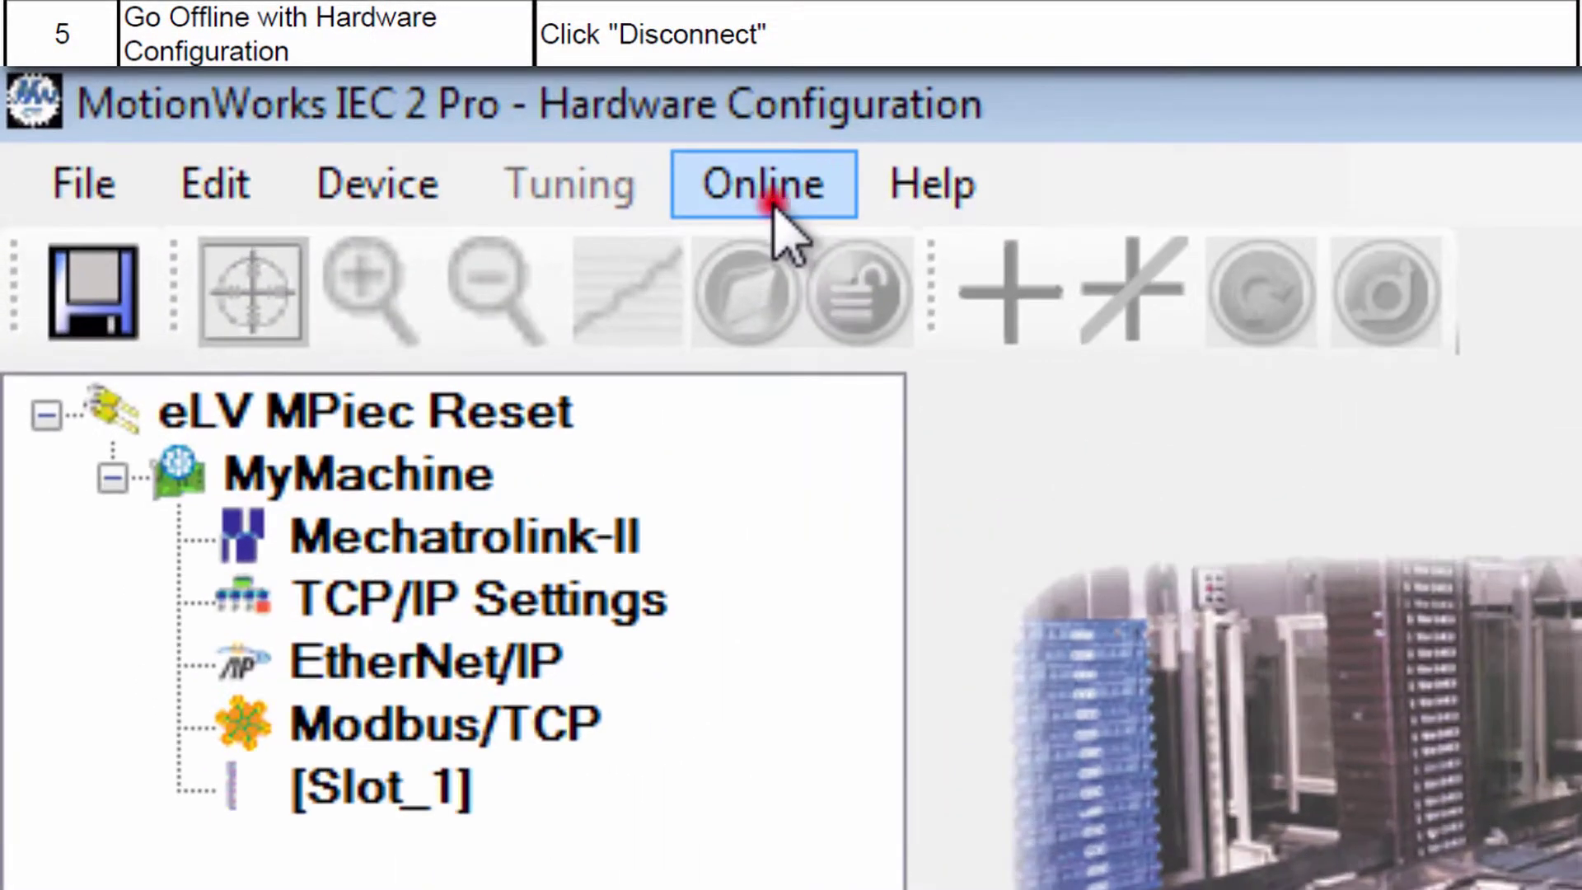
# Step: Execute Restore controller to factory defaults and accept the warning that controller files get erased
pyautogui.click(531, 162)
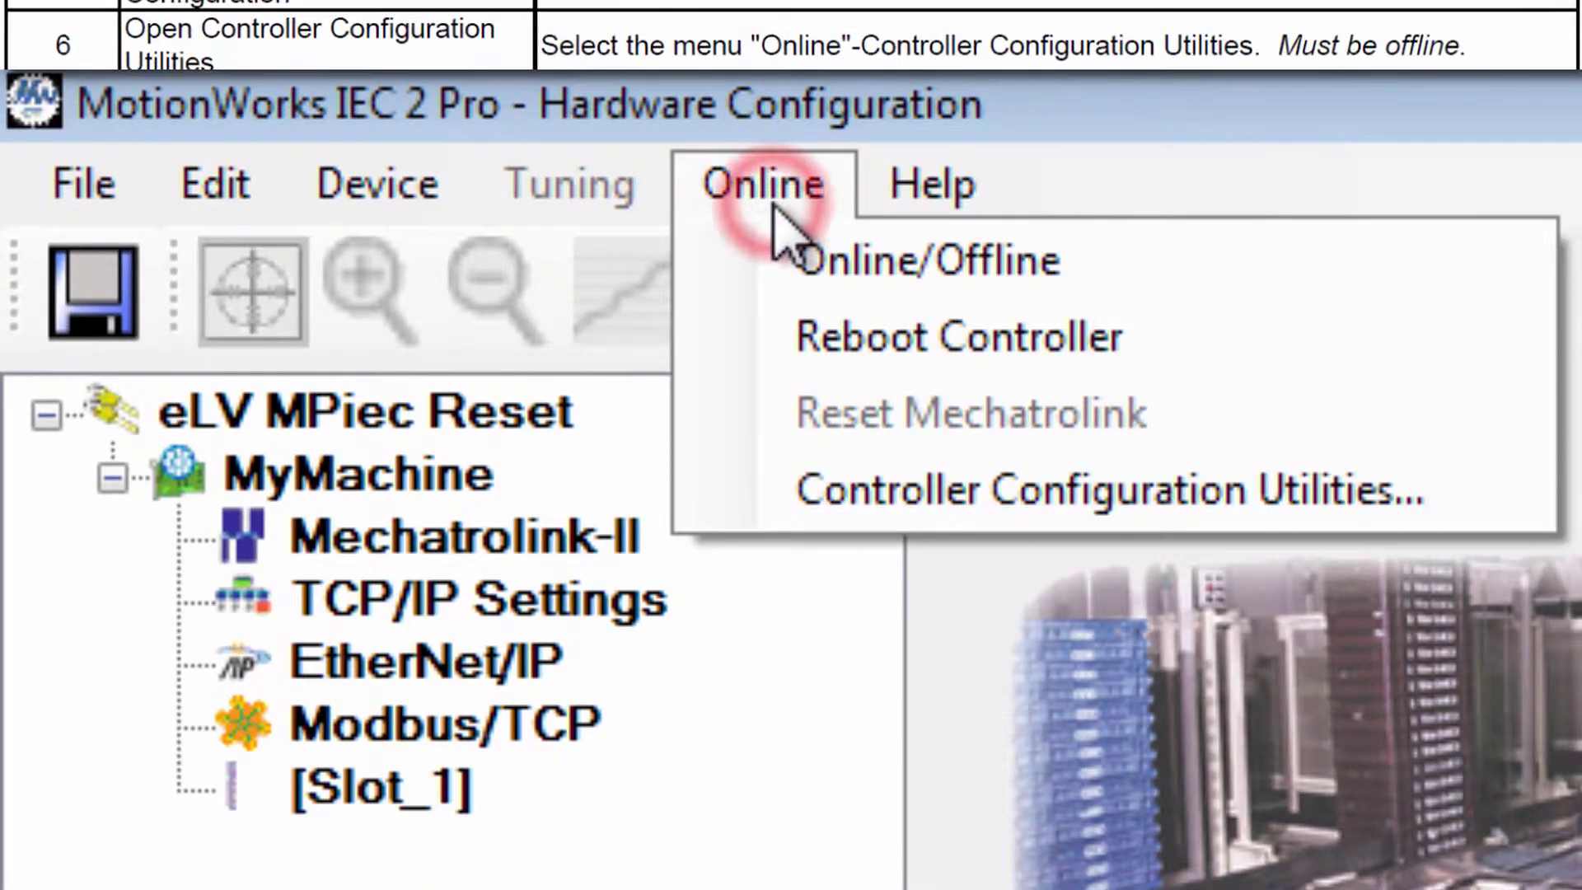
pyautogui.click(989, 493)
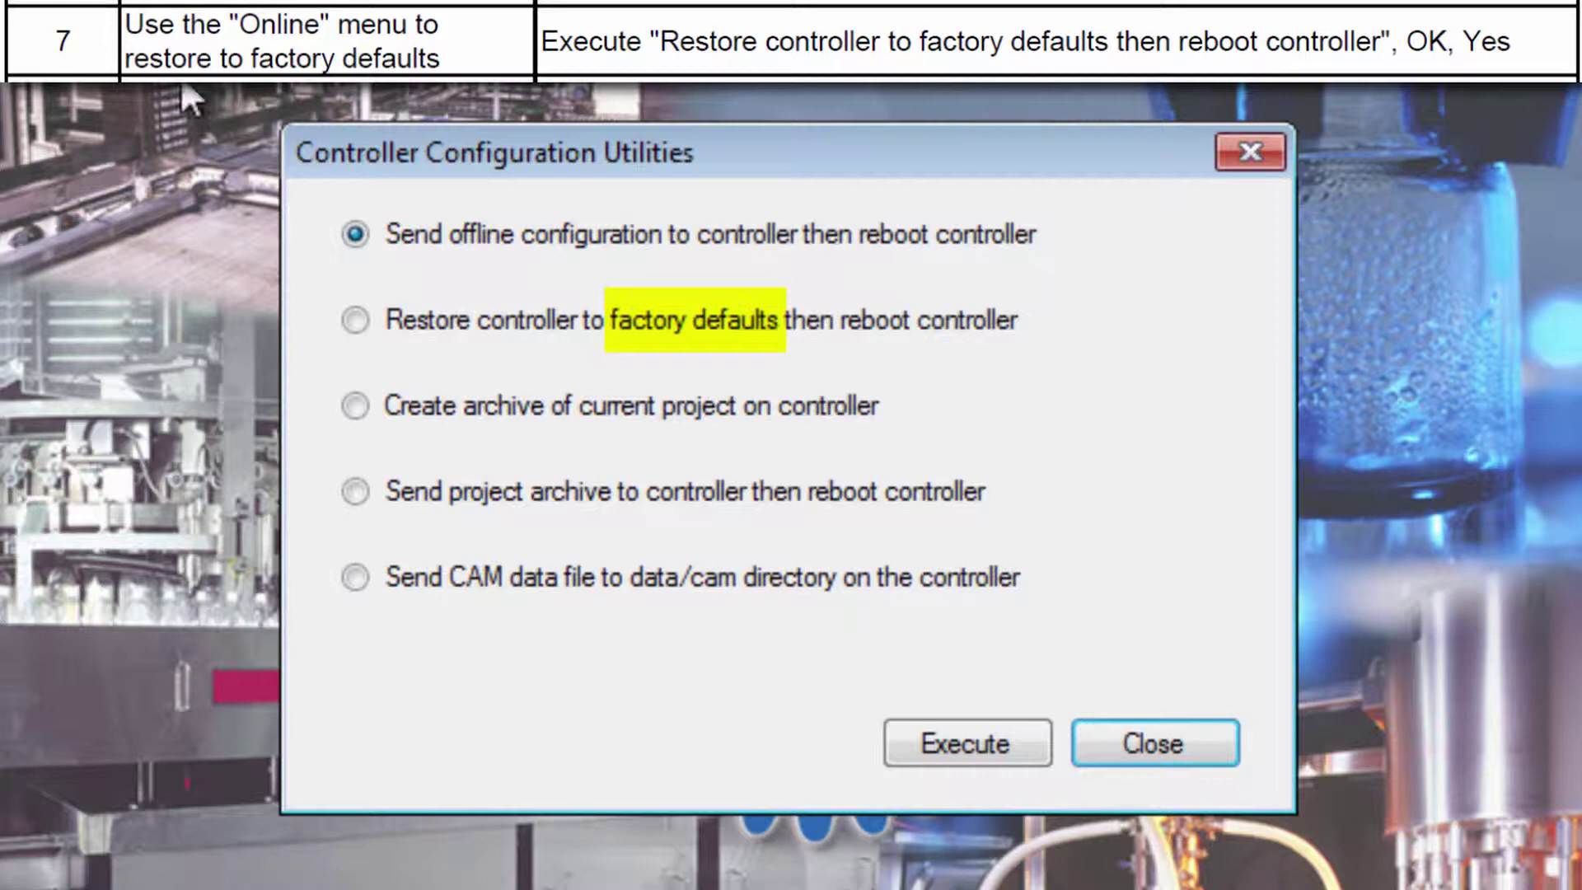
pyautogui.click(359, 322)
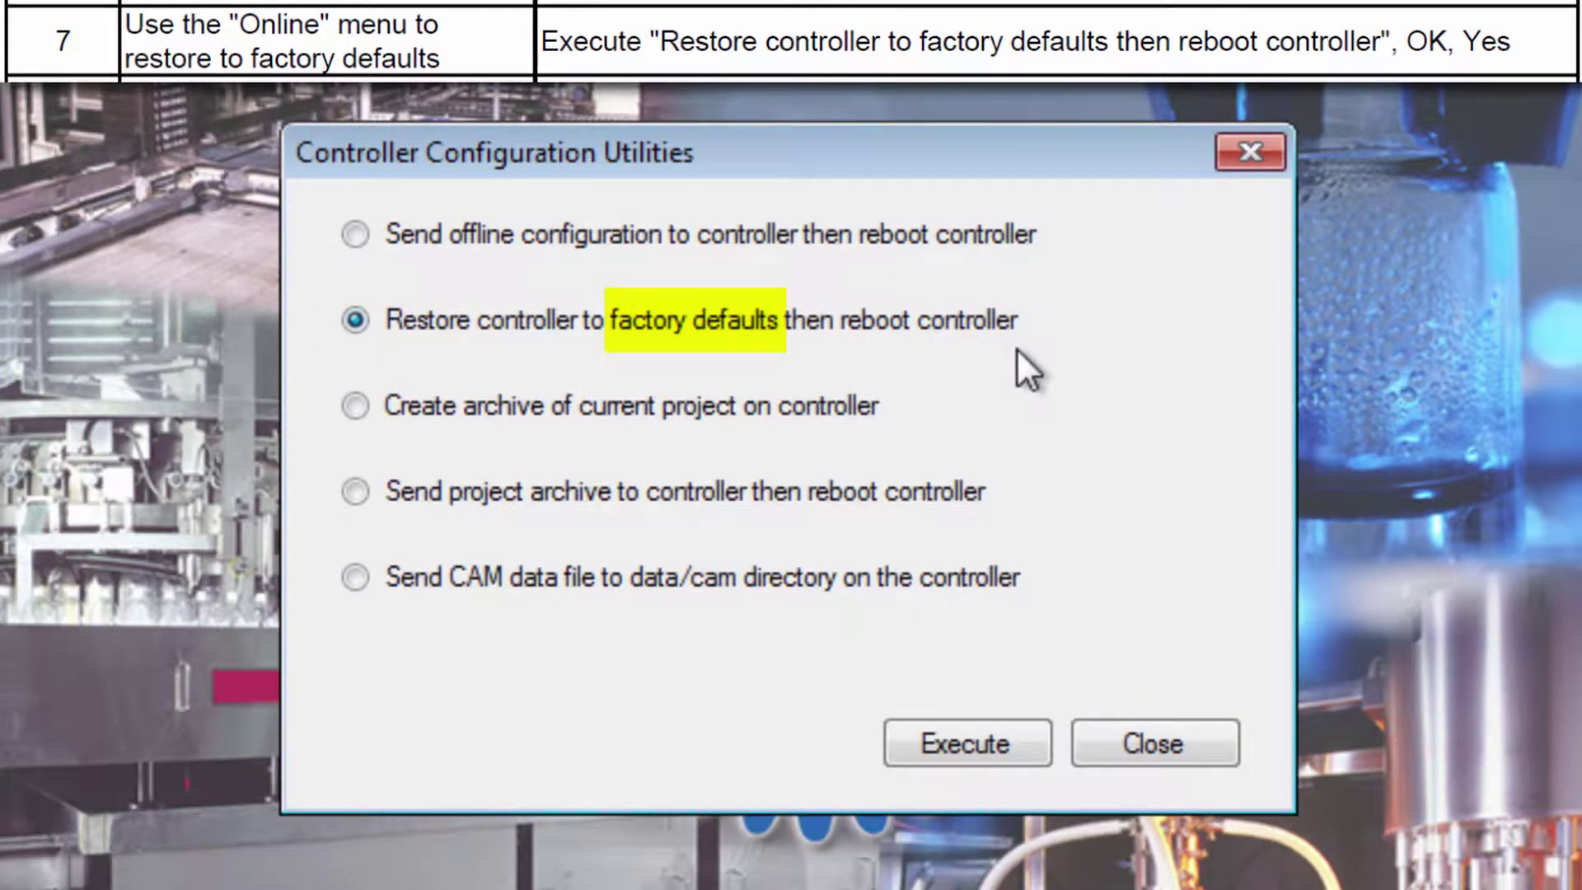
pyautogui.click(980, 761)
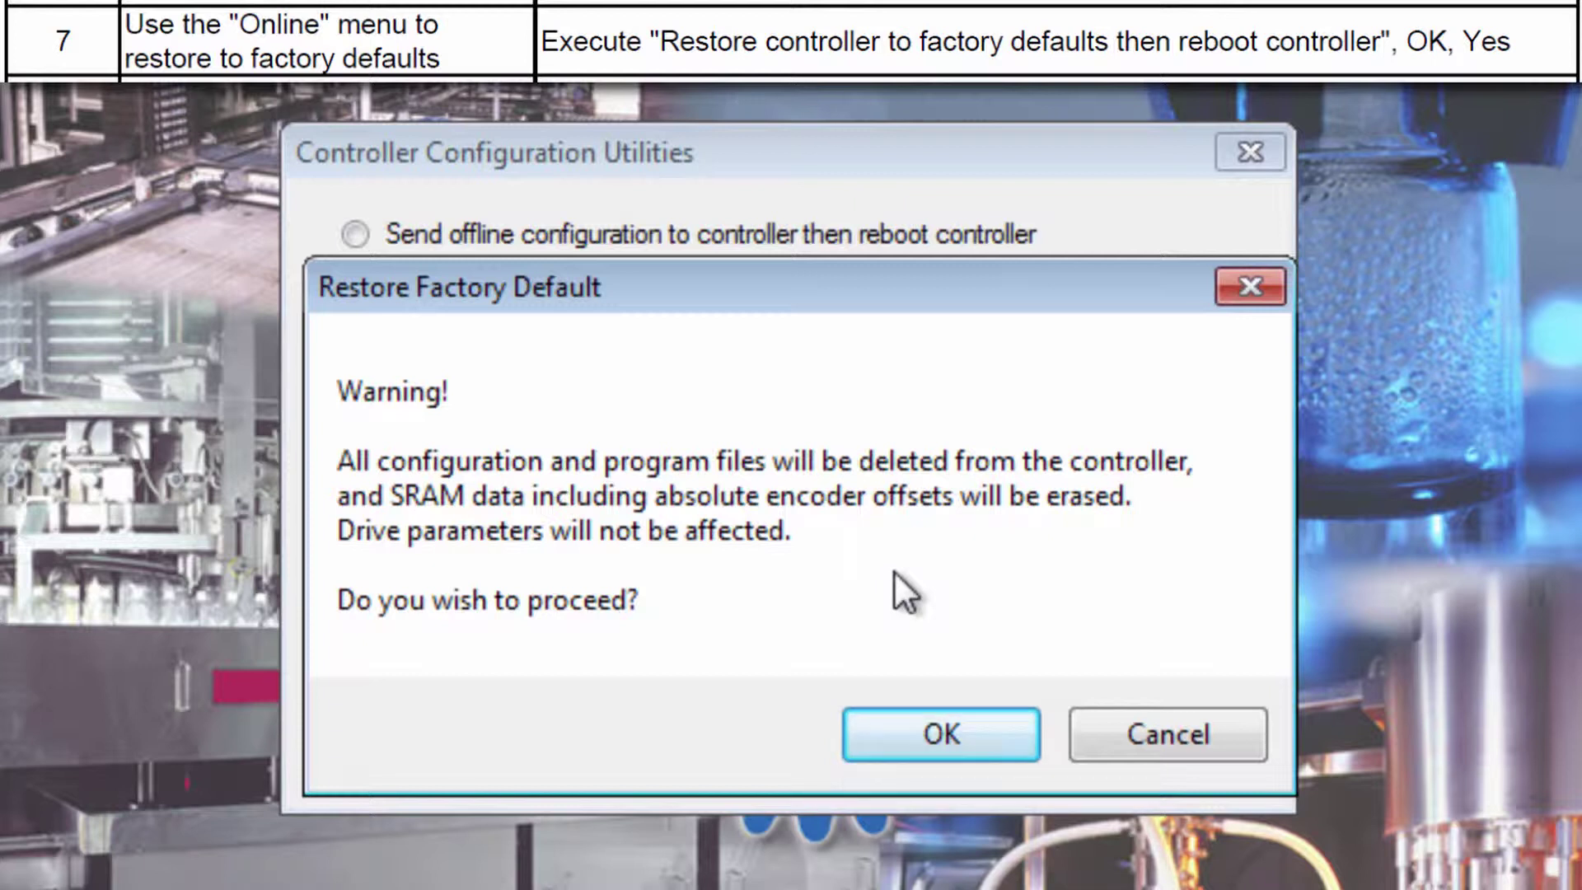
pyautogui.click(946, 724)
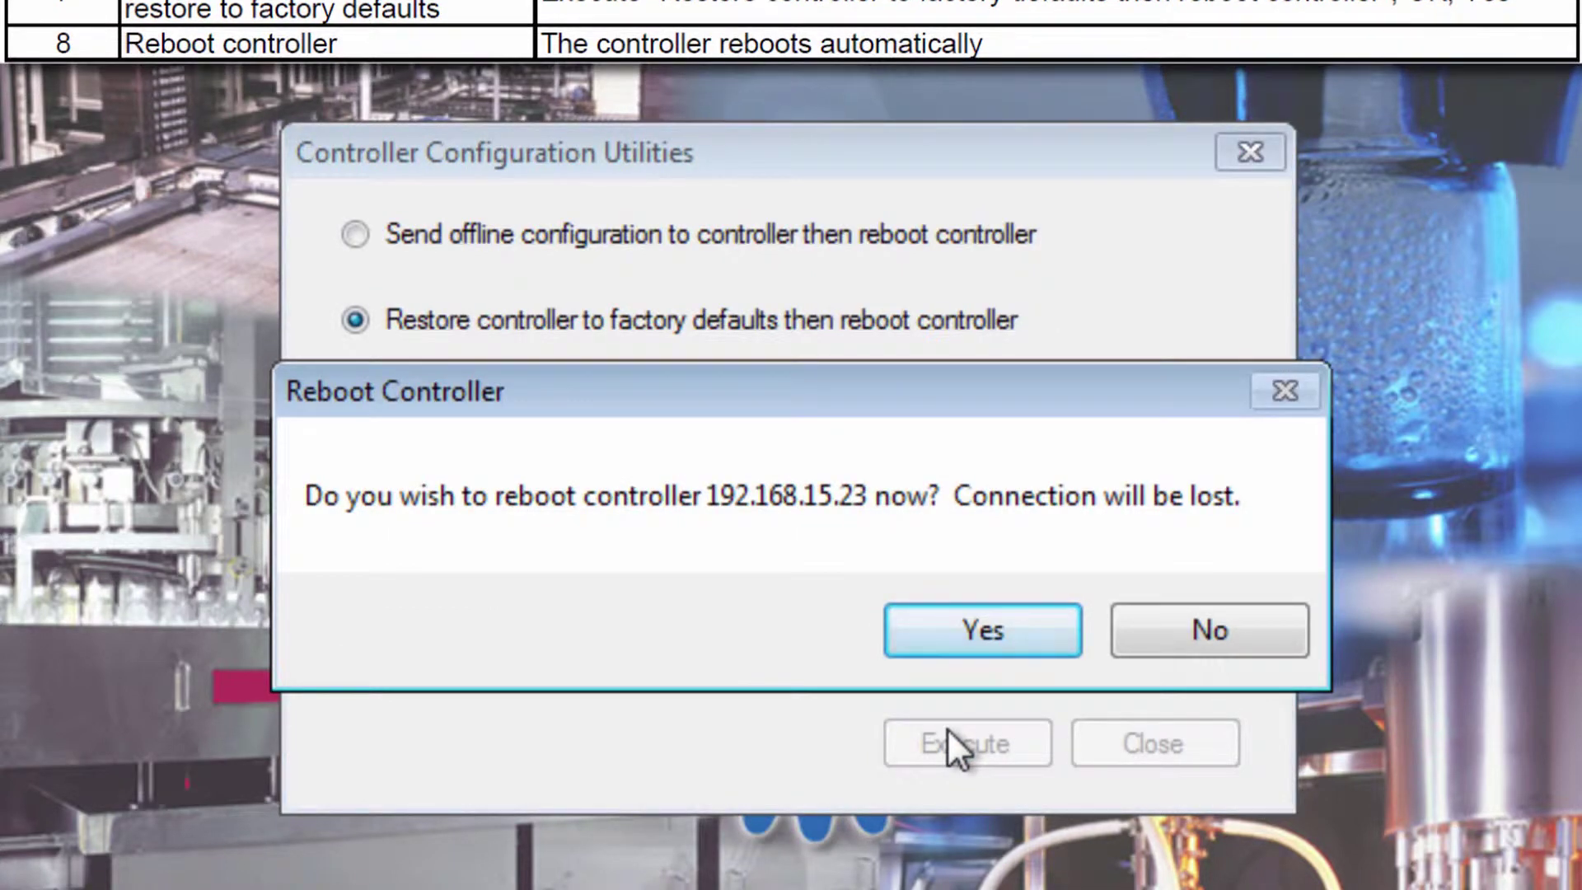
# Step: Answer Yes to reboot controller 192.168.15.23 now
pyautogui.click(1001, 649)
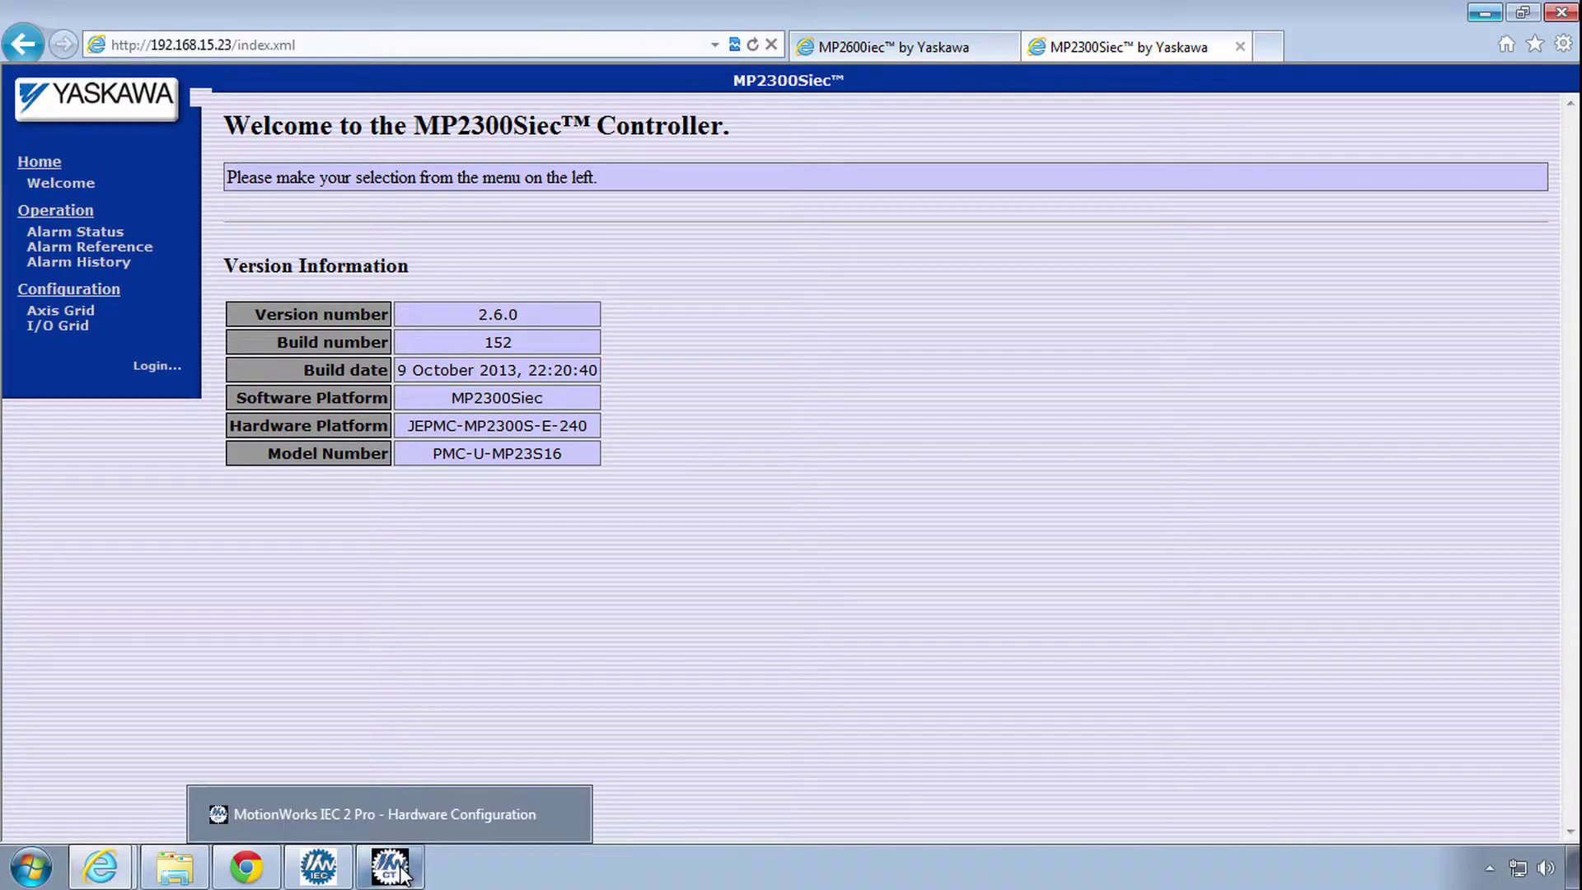
# Step: Reconnect Hardware Configuration and adopt the autodiscovered two SGDV Rotary axes and LIO-01
pyautogui.click(396, 866)
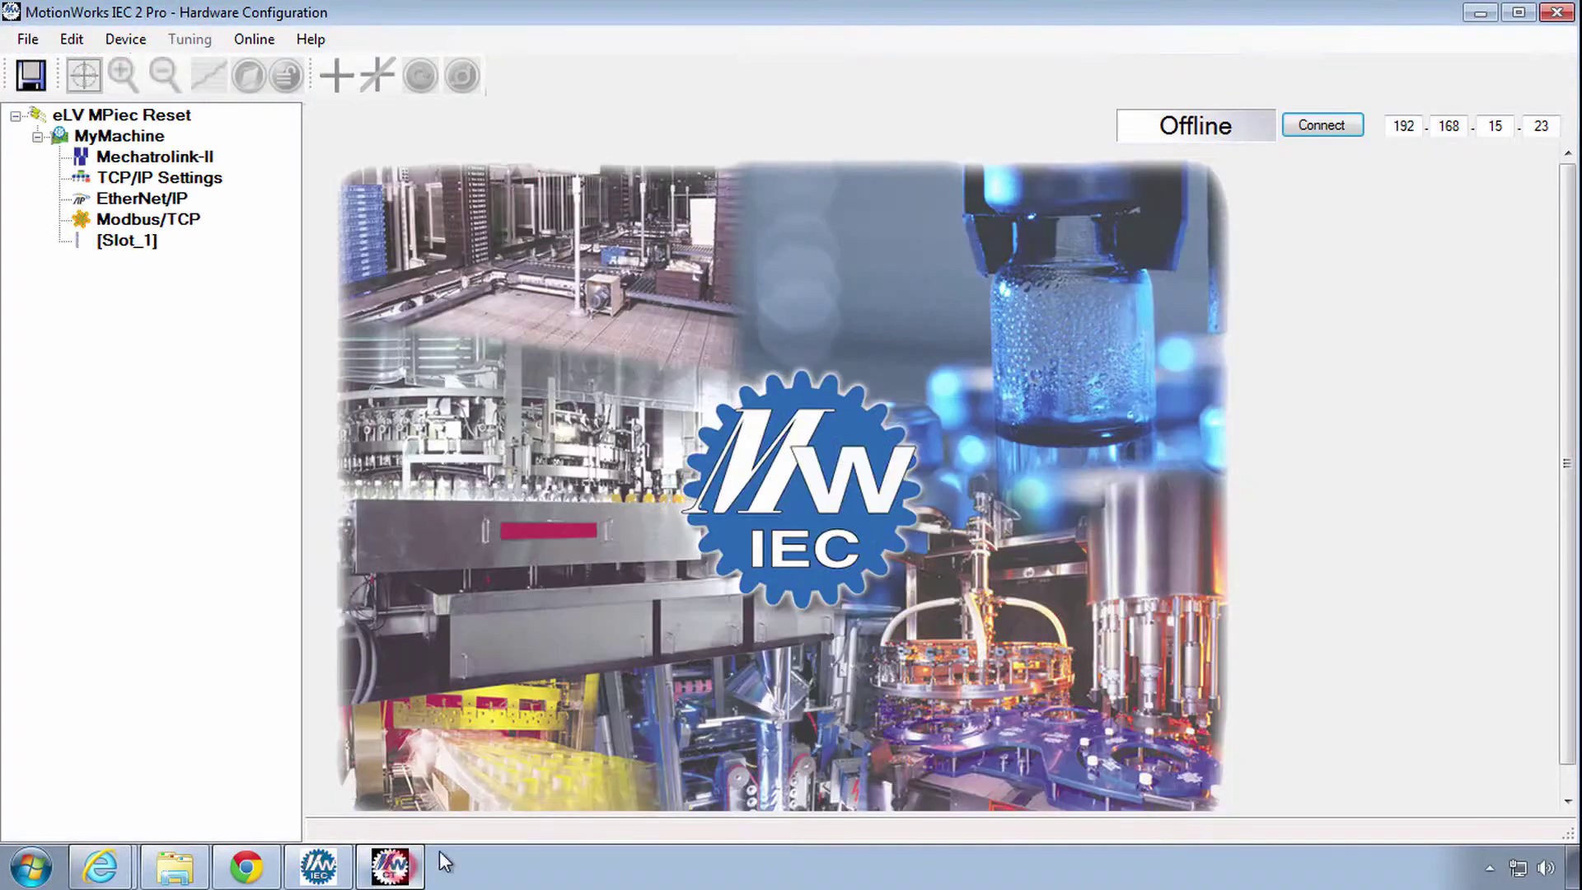
pyautogui.click(1336, 130)
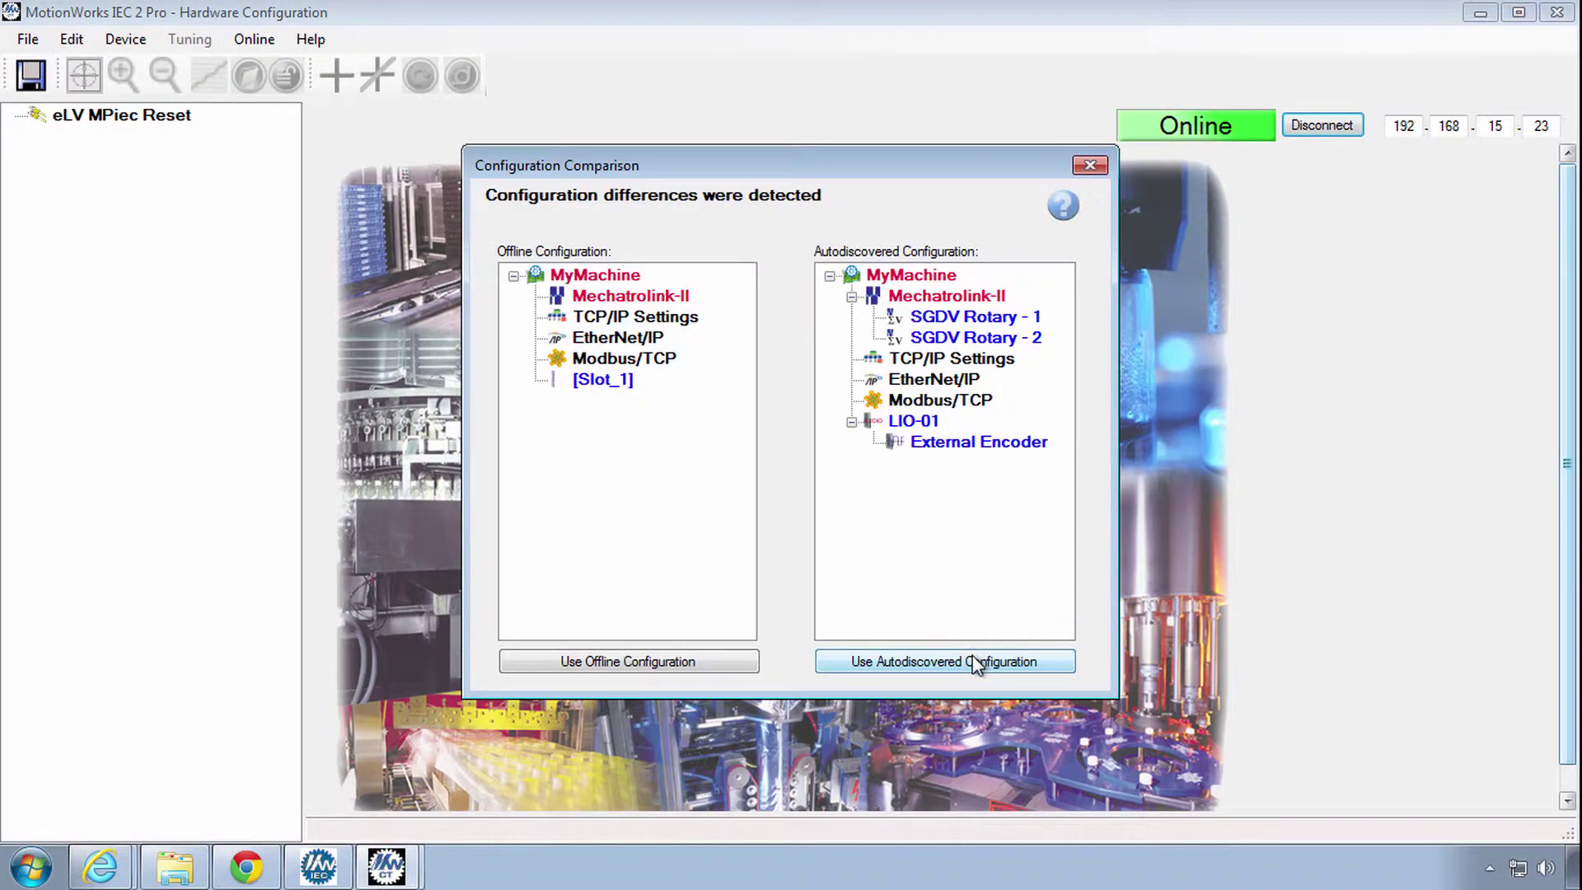
pyautogui.click(973, 662)
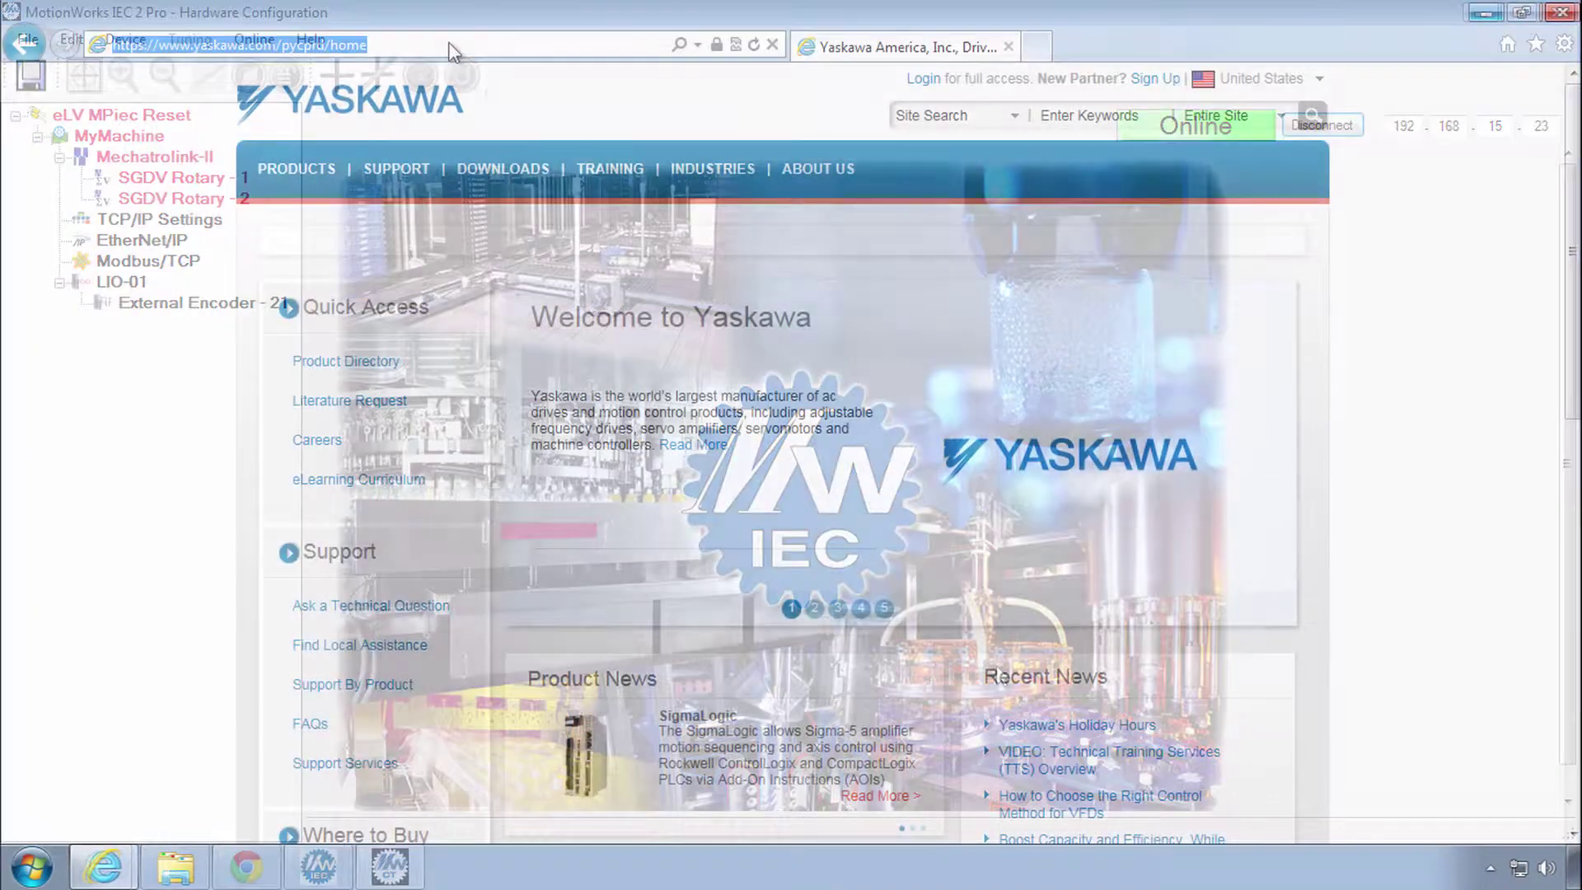
# Step: Load yaskawa.com/iec and view the MP2310iec Documents, Software & Firmware and Support tabs
pyautogui.write('yaskawa.com/')
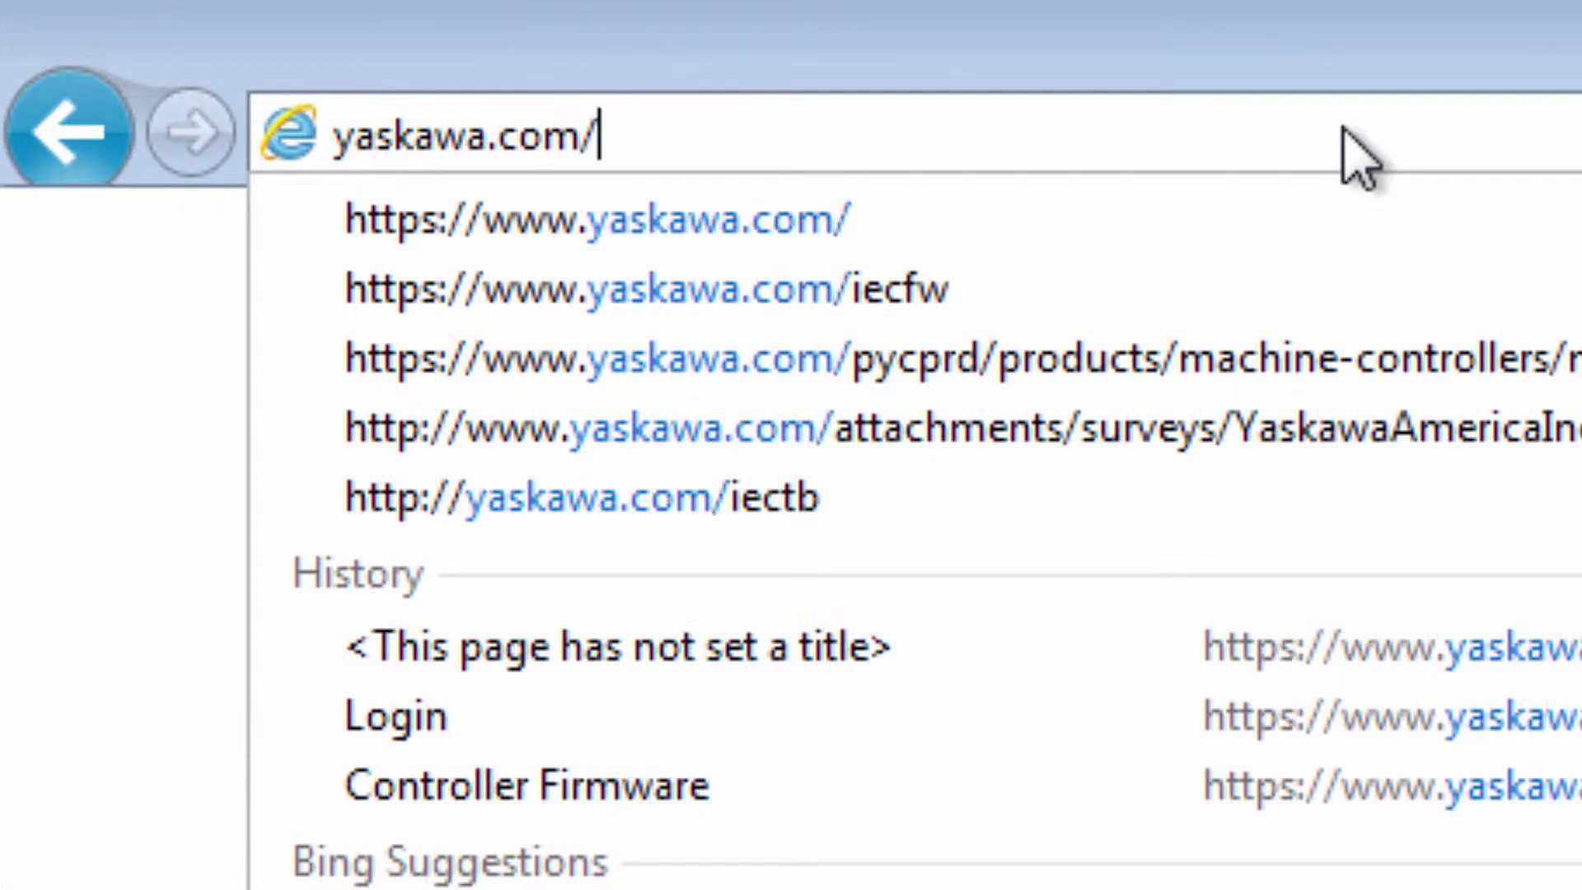
pyautogui.write('iec')
pyautogui.press('Return')
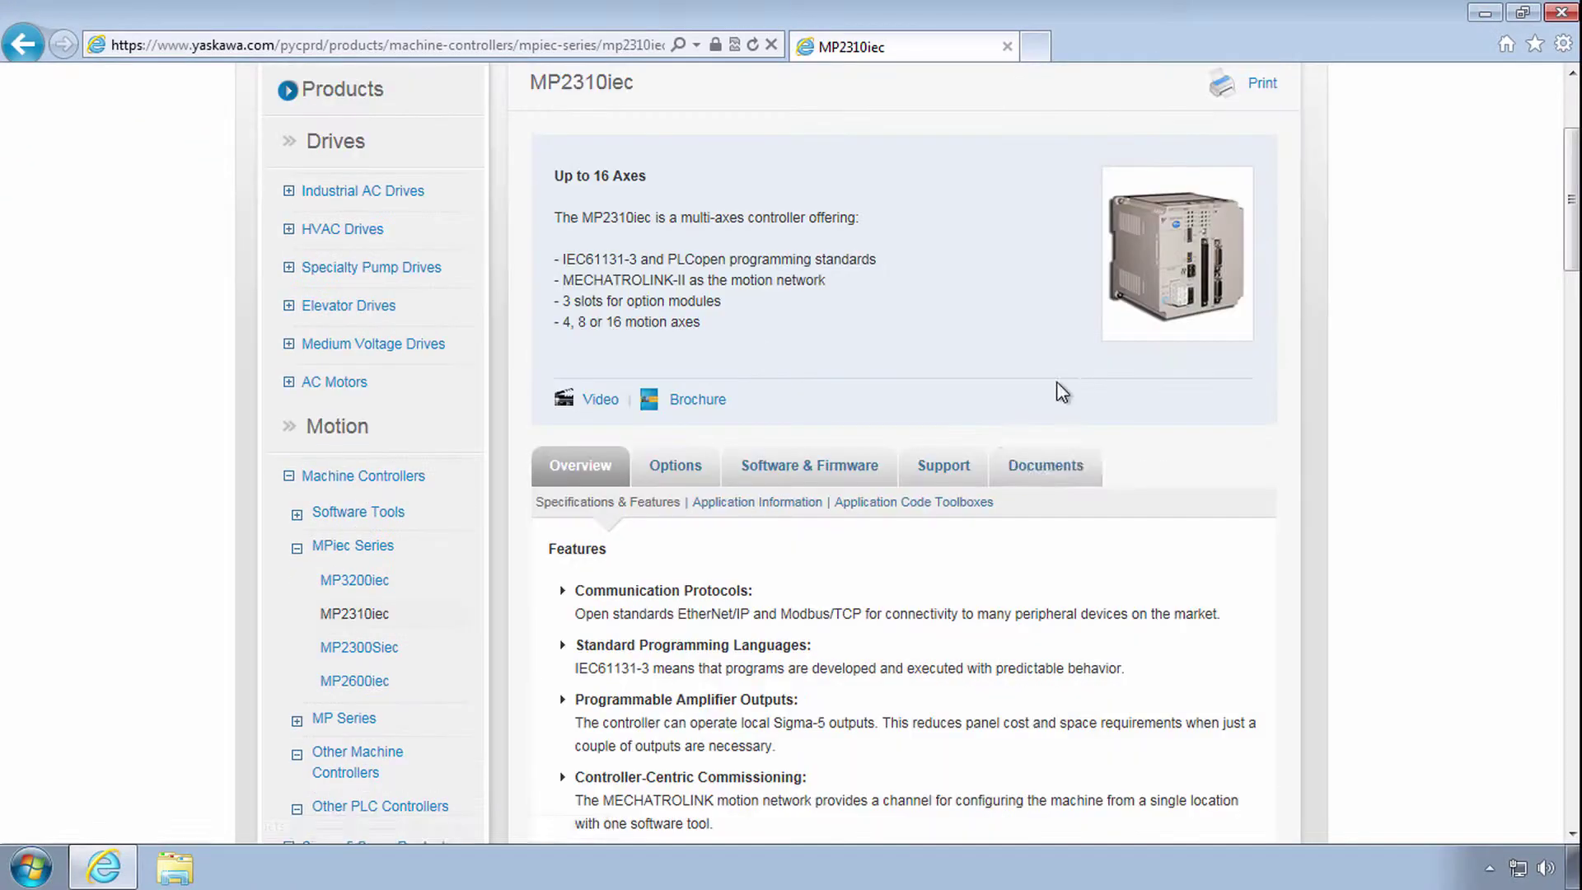
pyautogui.click(1045, 465)
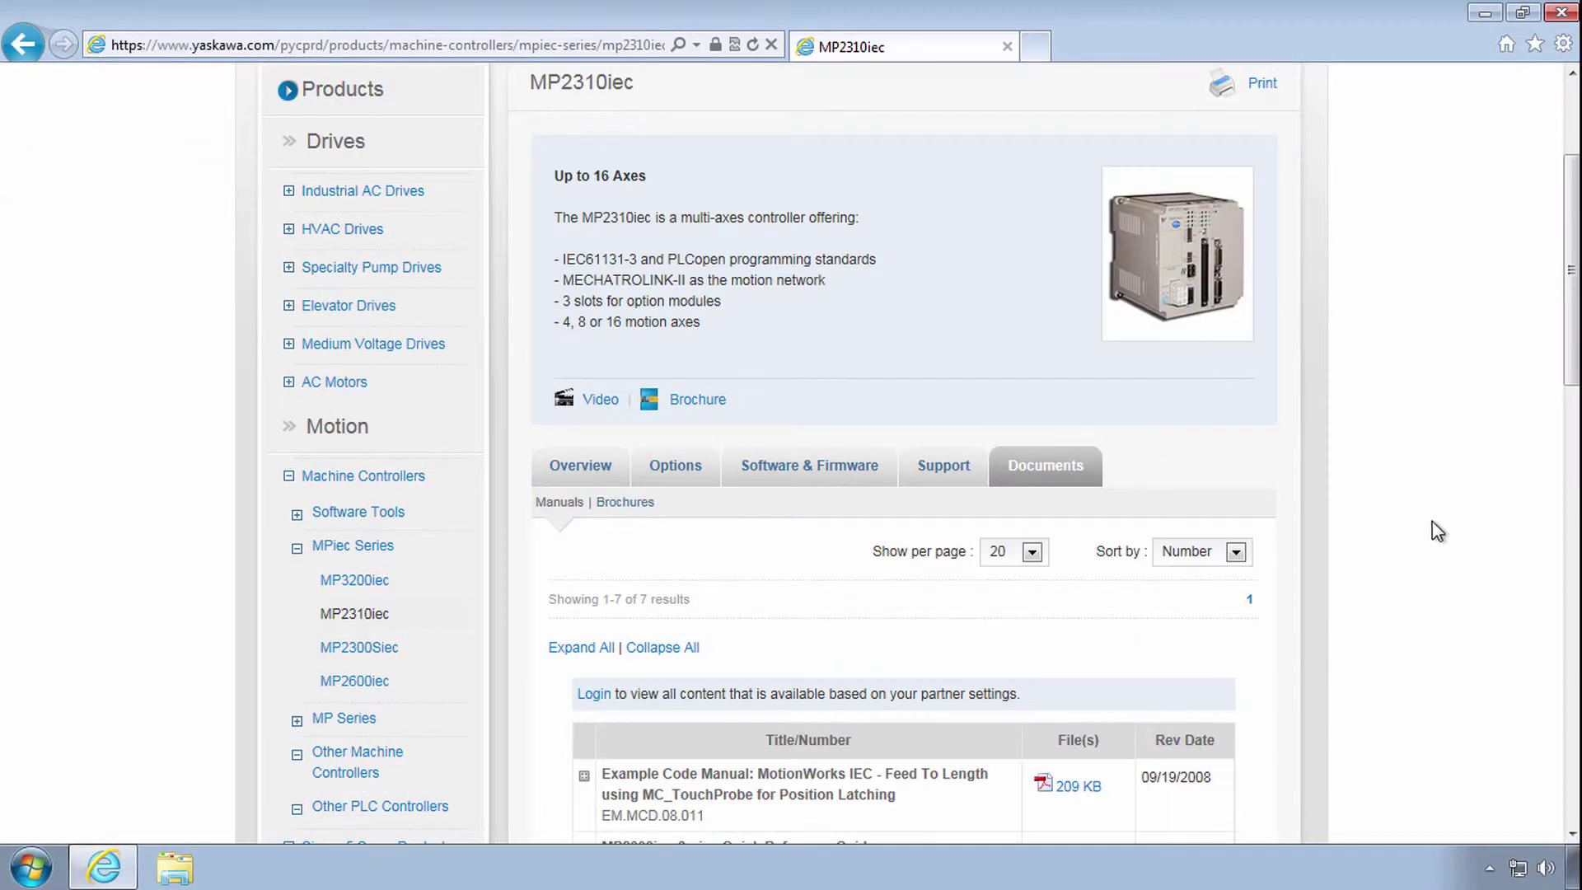
pyautogui.click(809, 466)
pyautogui.scroll(-3, 803, 525)
pyautogui.click(943, 232)
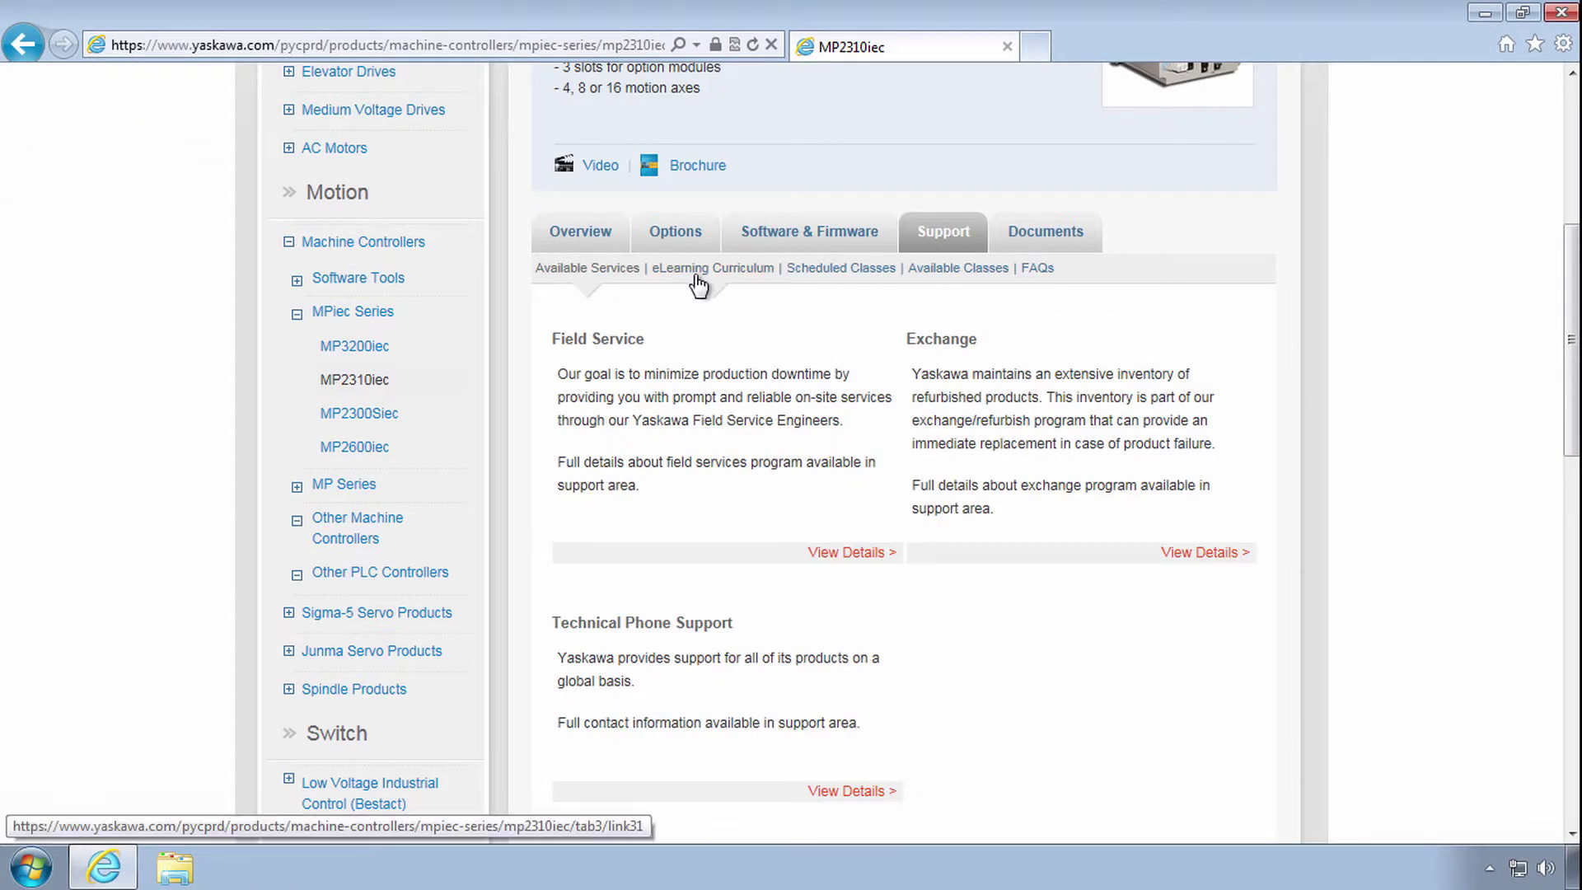